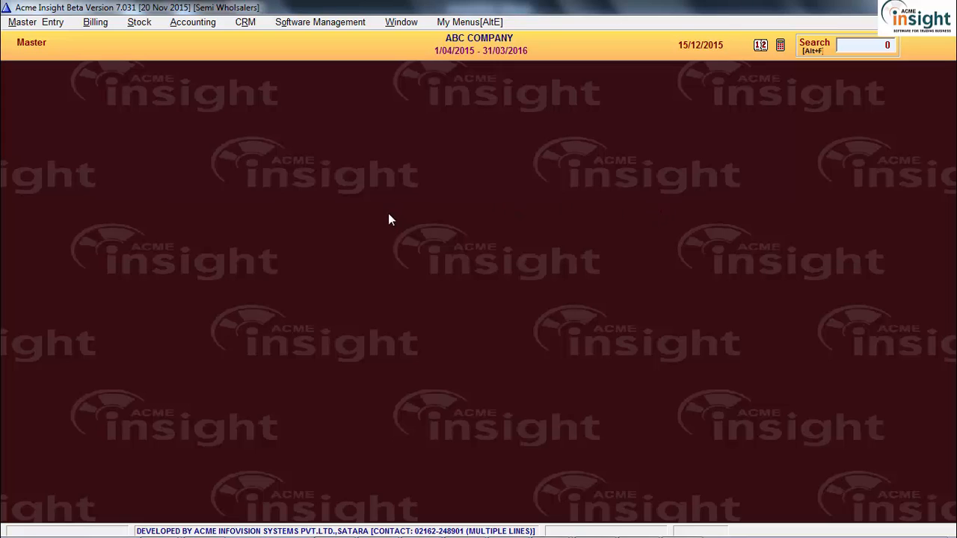
- Open the Sales Return list (document 721) from the billing documents and move its window aside
left_click(90, 26)
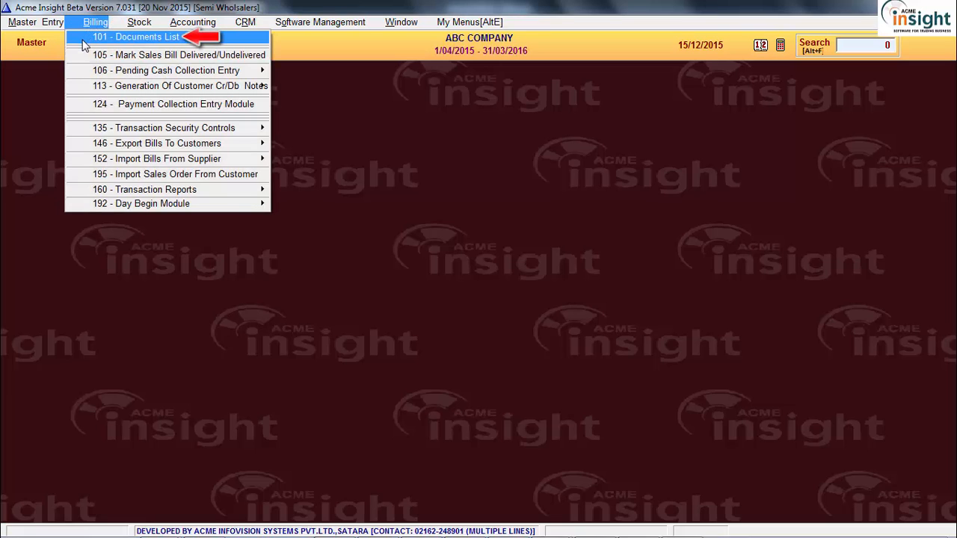
left_click(83, 39)
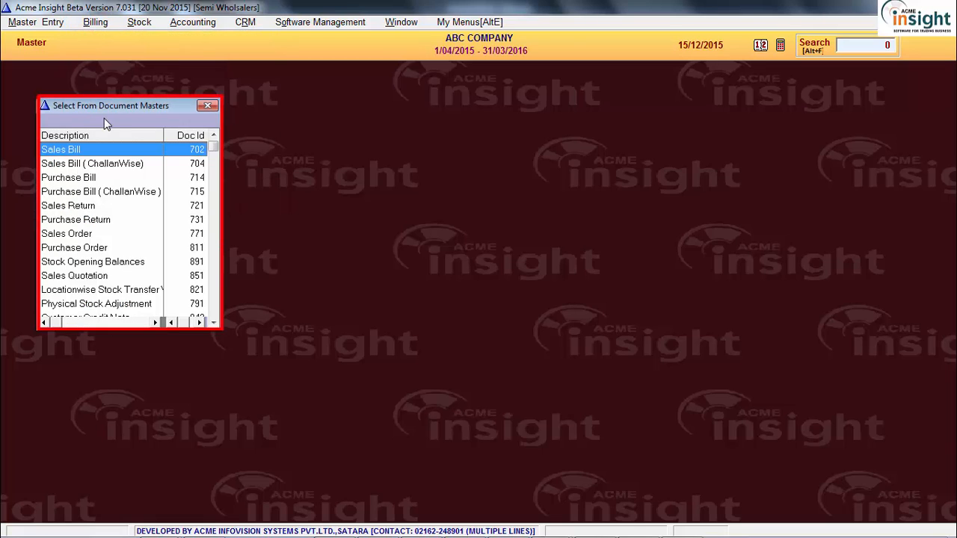
left_click(118, 209)
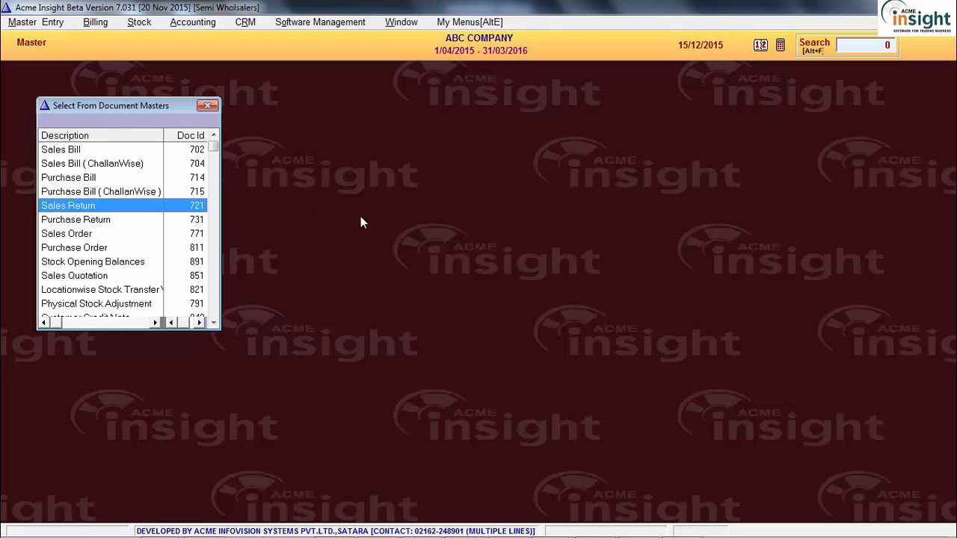
key("Return")
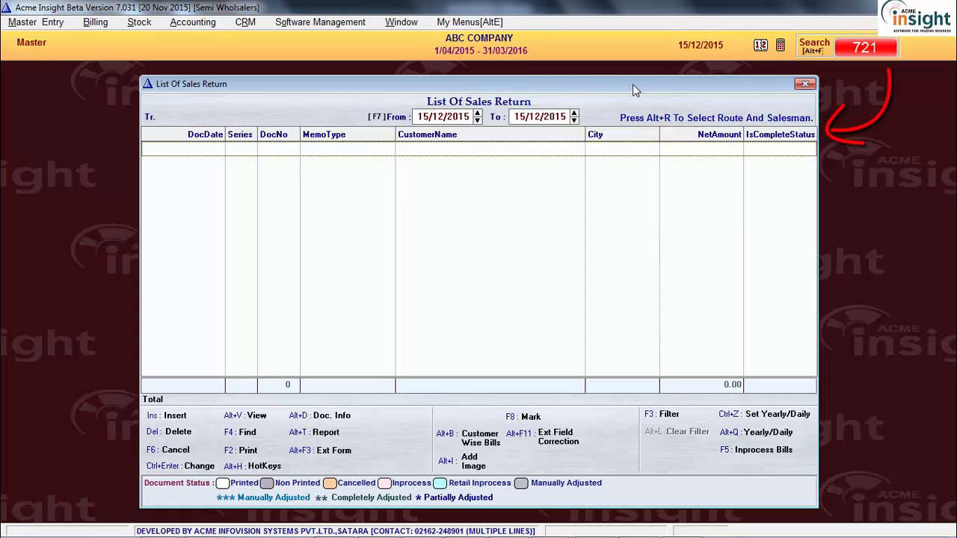
left_click_drag(633, 85, 499, 90)
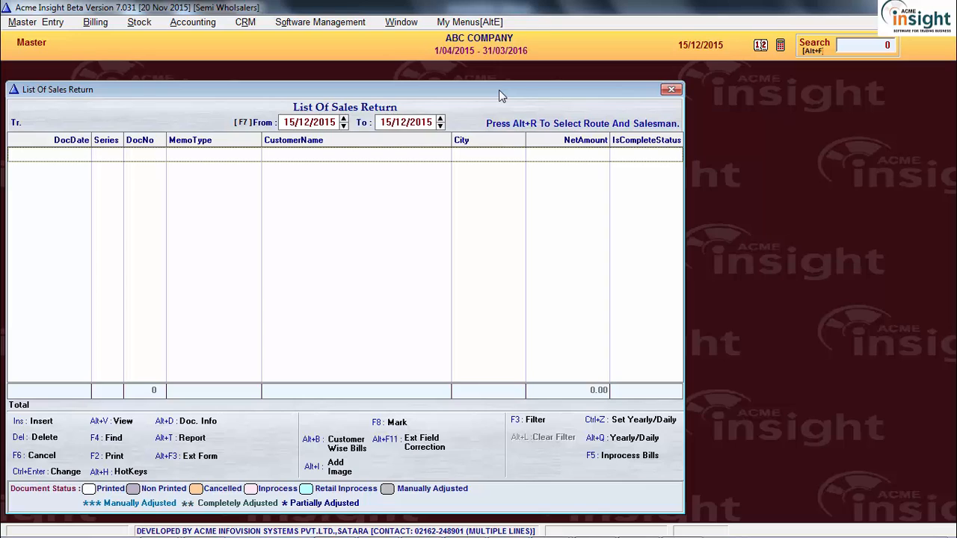
- Start a new sales return record and move its entry form aside
key("Insert")
left_click(392, 257)
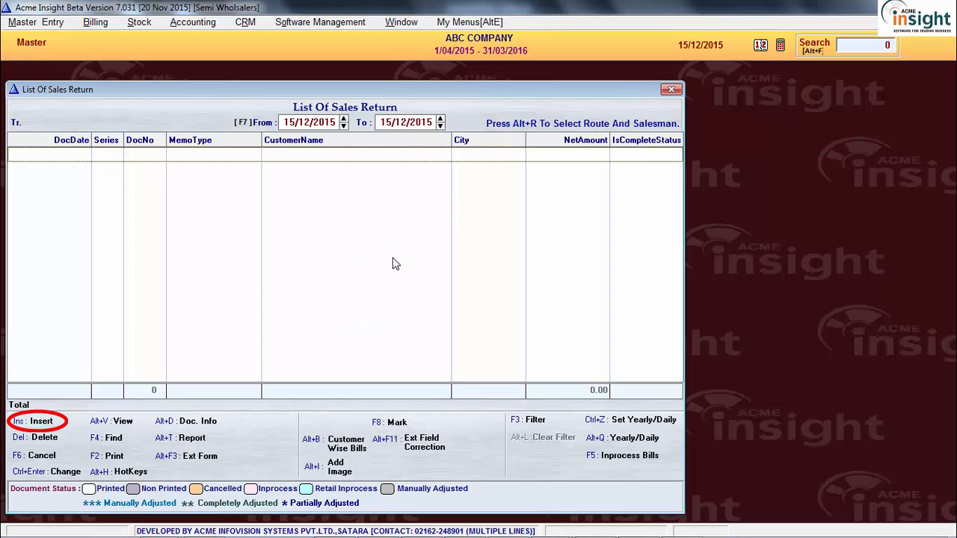
key("Insert")
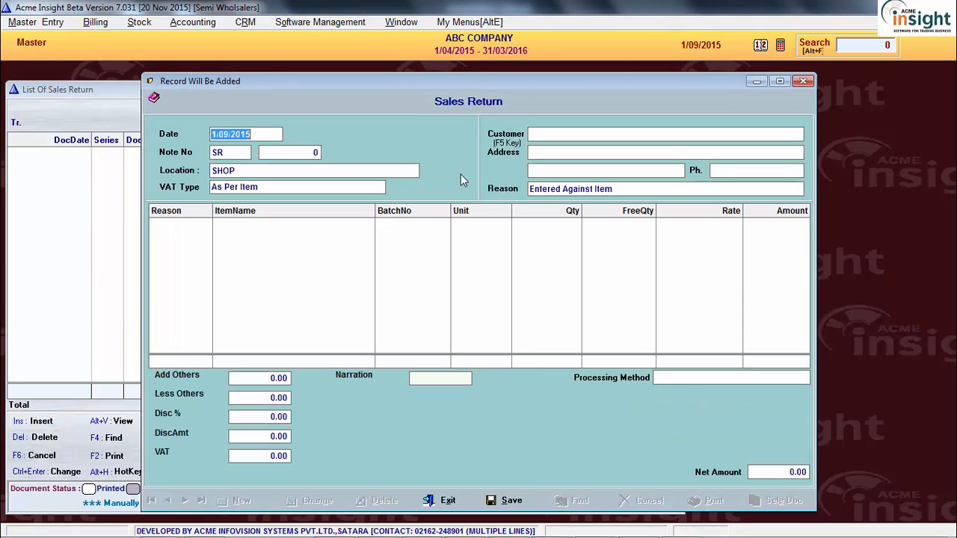
left_click_drag(412, 80, 277, 85)
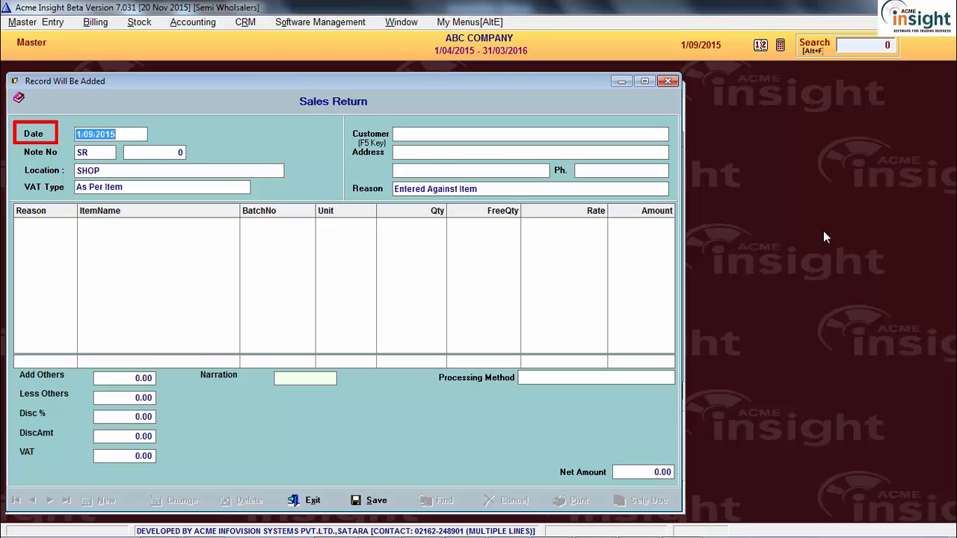
- Set the sales return date to 15/12/2015 and accept SR as the note series
type("151215")
key("Return")
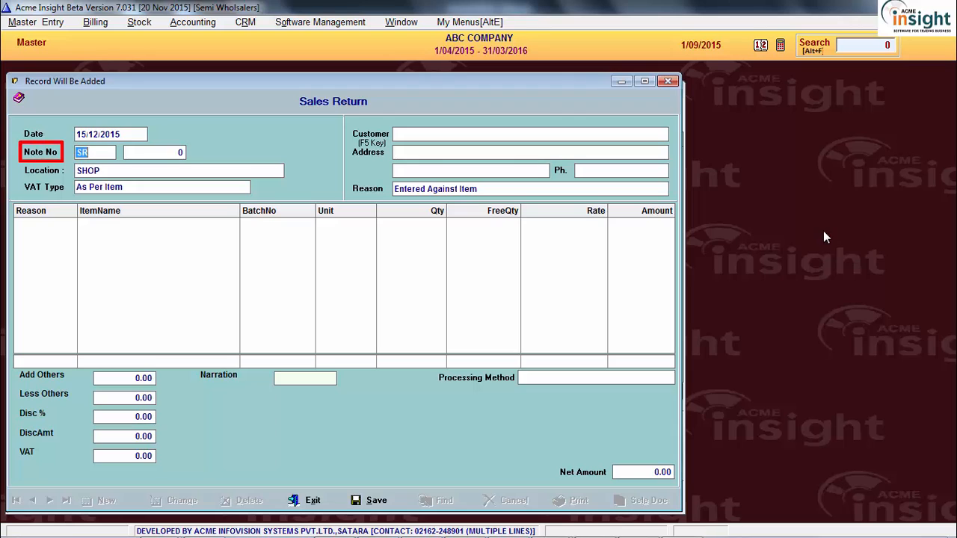
key("Return")
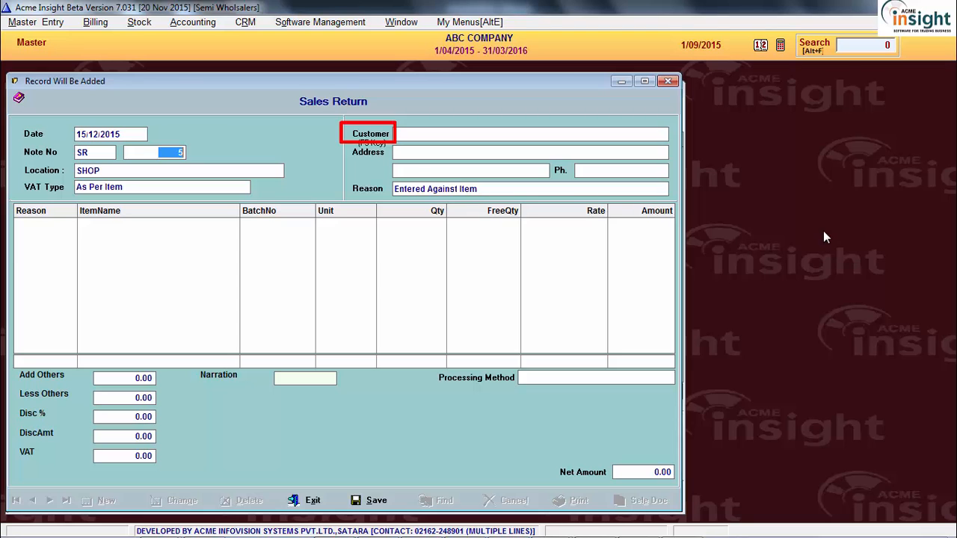
- Choose ABC CUSTOMER from PUNE as the customer of the sales return and proceed to item entry
key("Return")
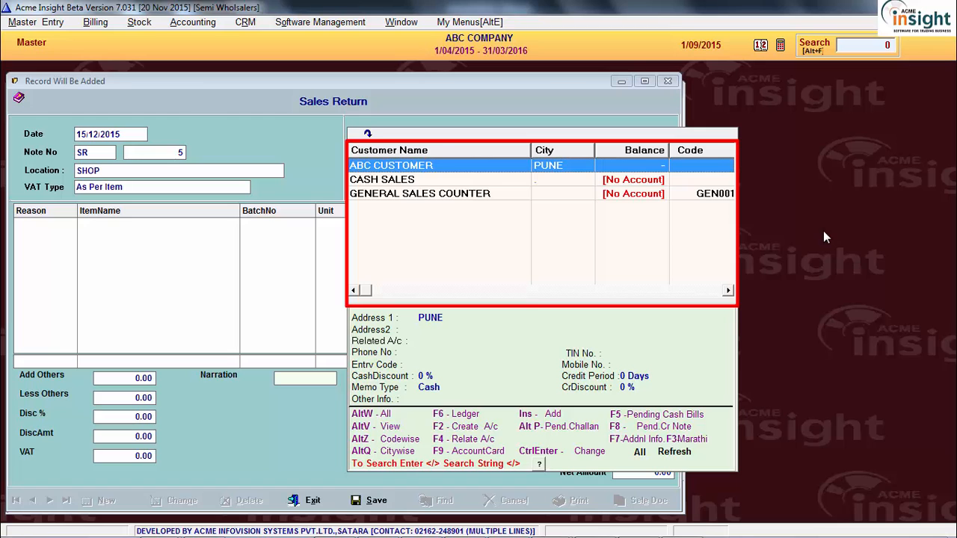
key("Return")
key("Return")
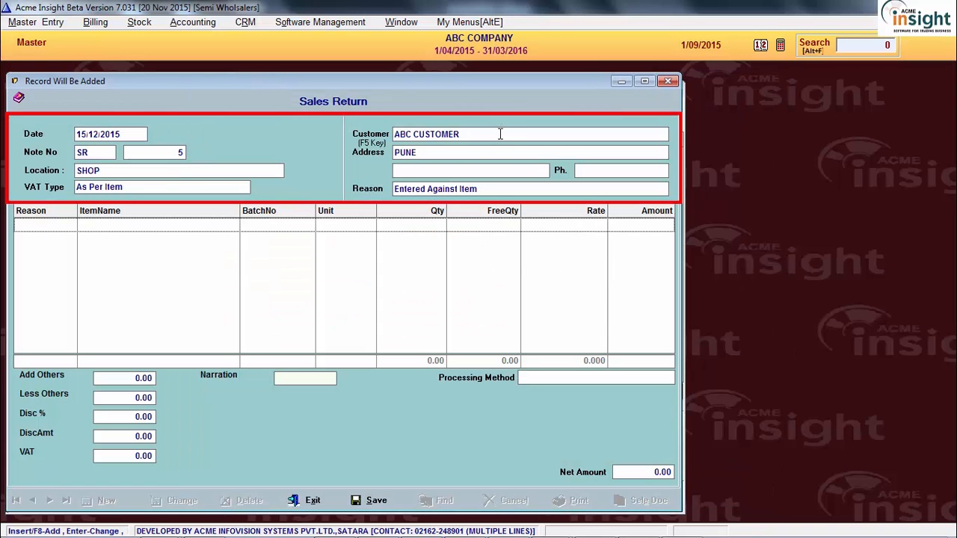
left_click(500, 134)
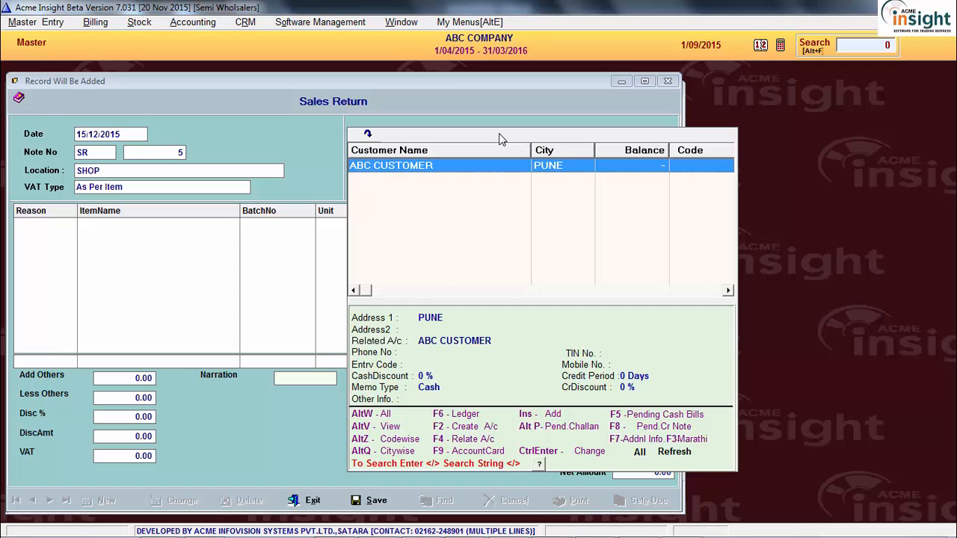
key("Return")
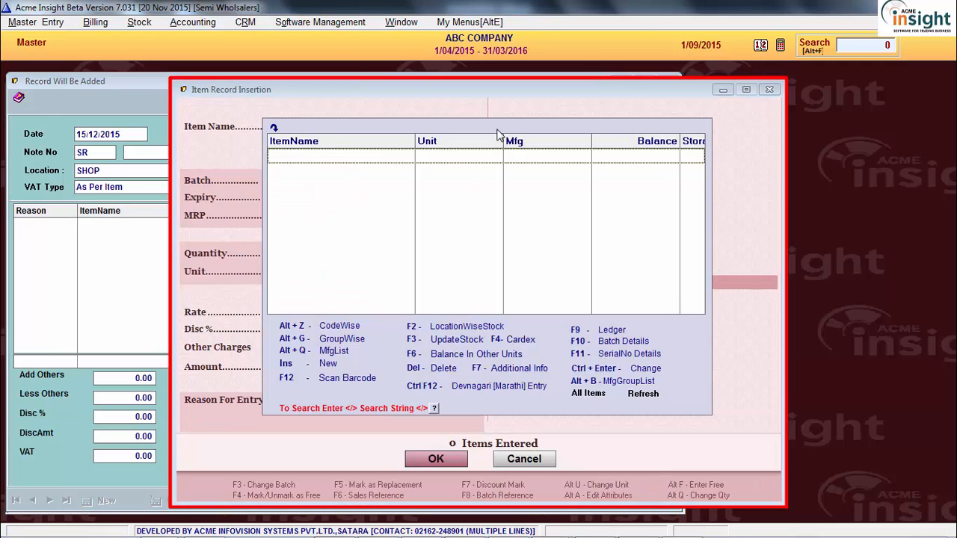
- Move the item entry form aside and enter ABC PRODUCT as the returned item
key("Escape")
left_click_drag(506, 88, 388, 121)
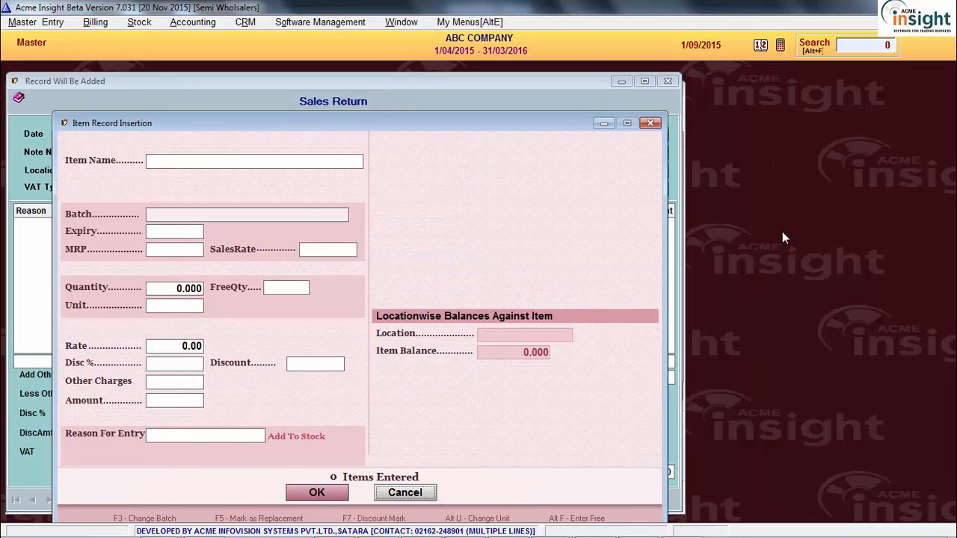
left_click(362, 168)
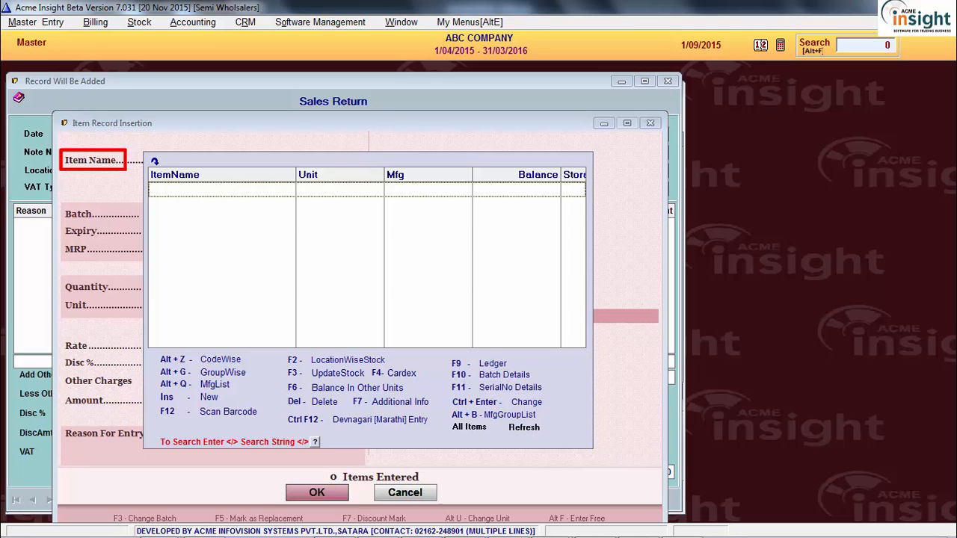
type("ABC")
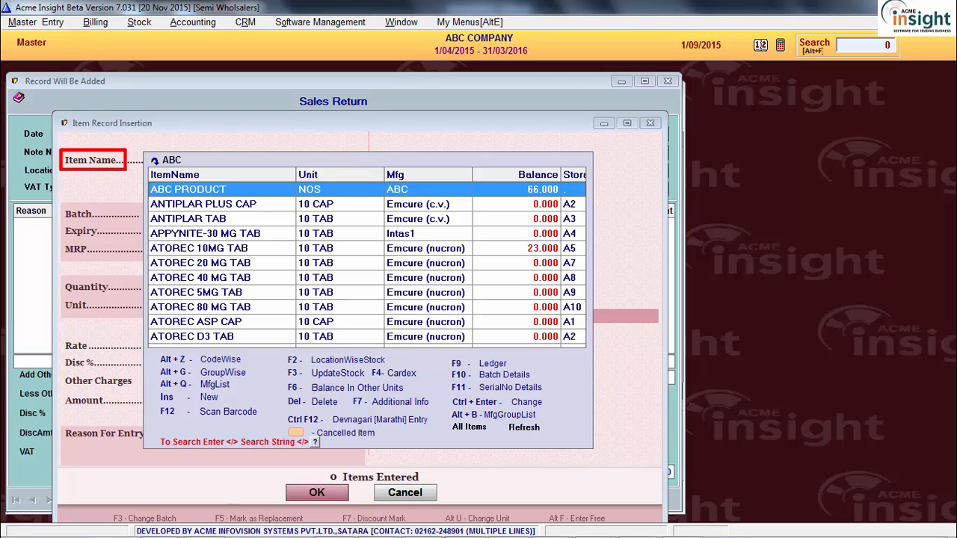
key("Return")
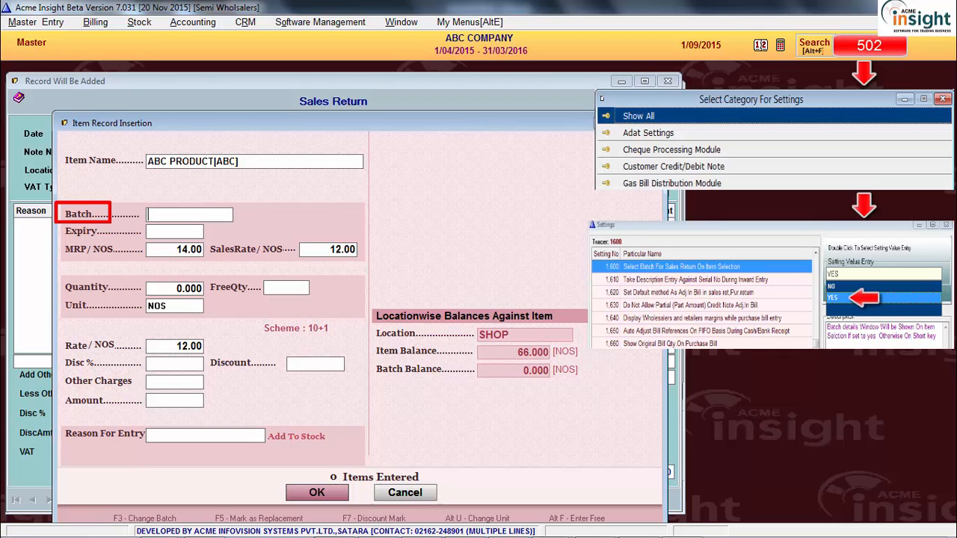
- Reselect ABC PRODUCT as the item and assign its batch AS1543 from bill PB-9
left_click(288, 163)
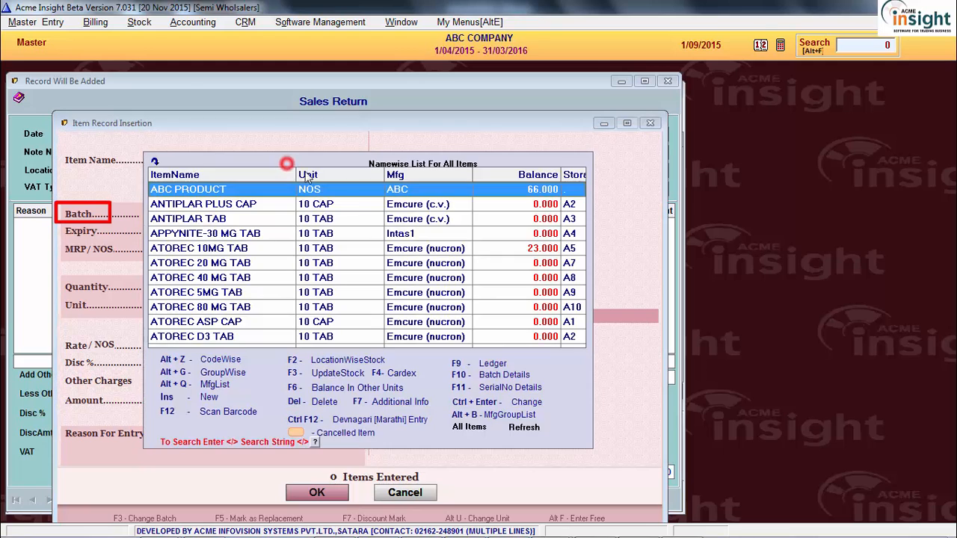
key("Return")
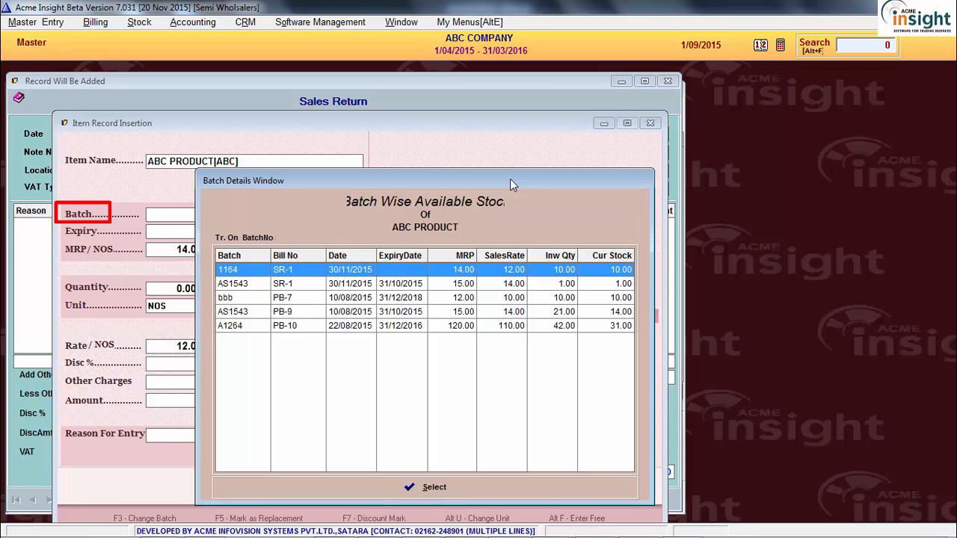
left_click(400, 312)
left_click(395, 287)
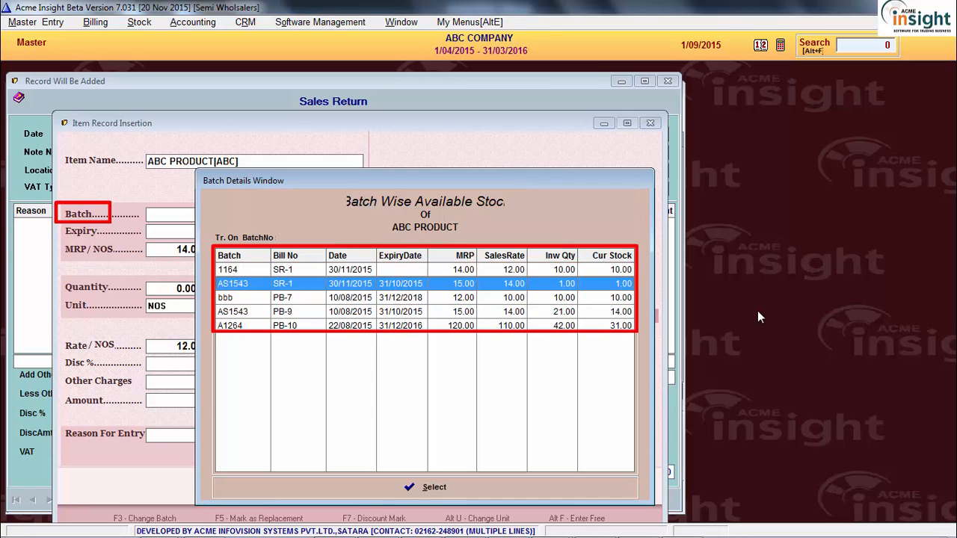
key("Down")
key("Down")
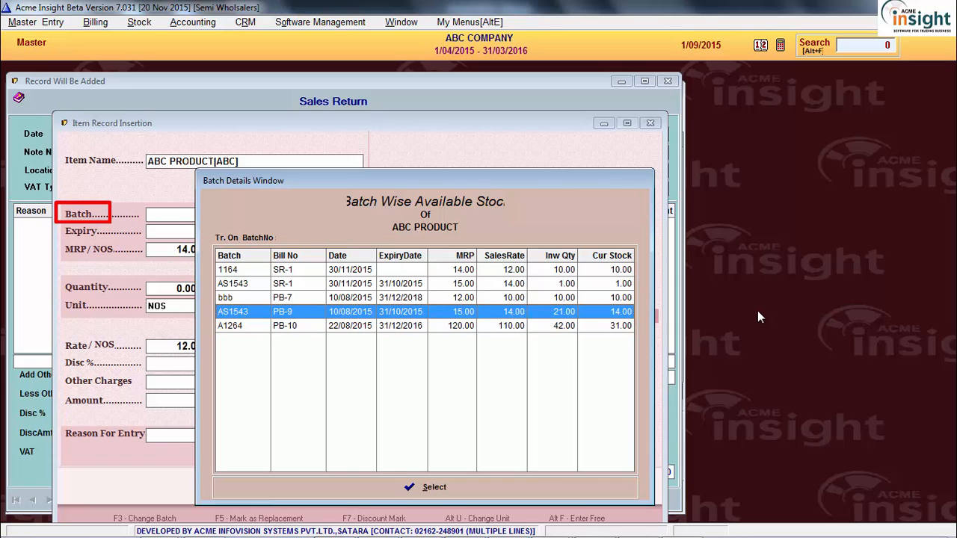
key("Return")
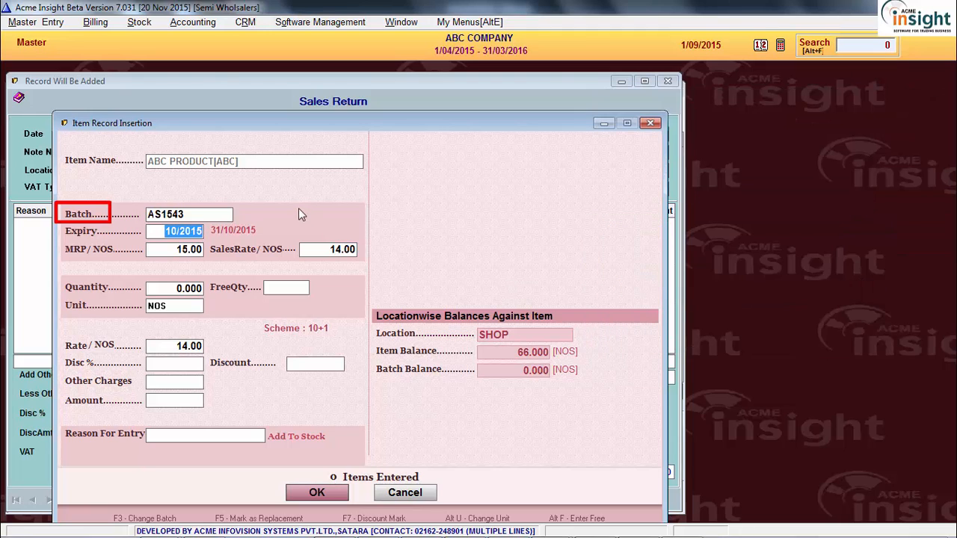
- Look up the available batches of the entered item again and pick AS1543 from bill PB-9
key("F8")
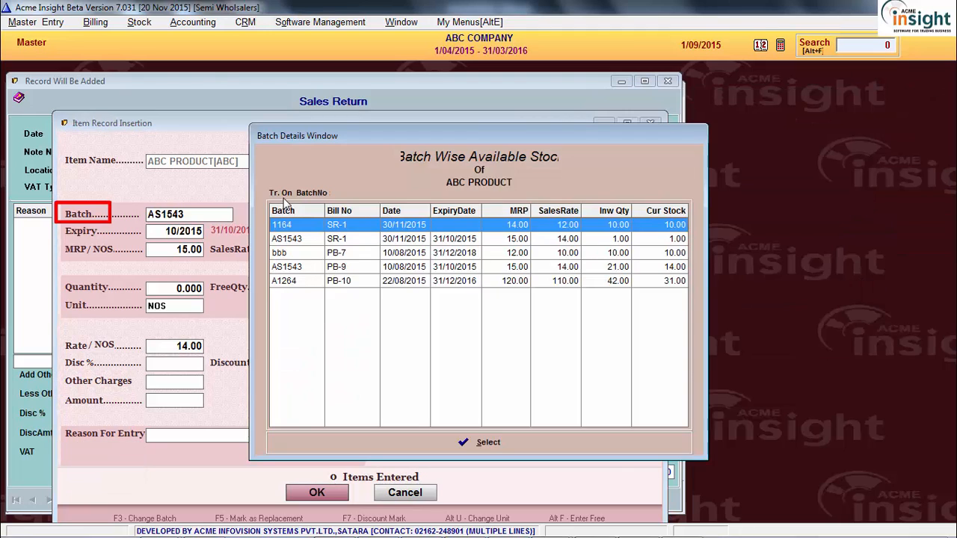
left_click(399, 240)
left_click(412, 277)
key("Up")
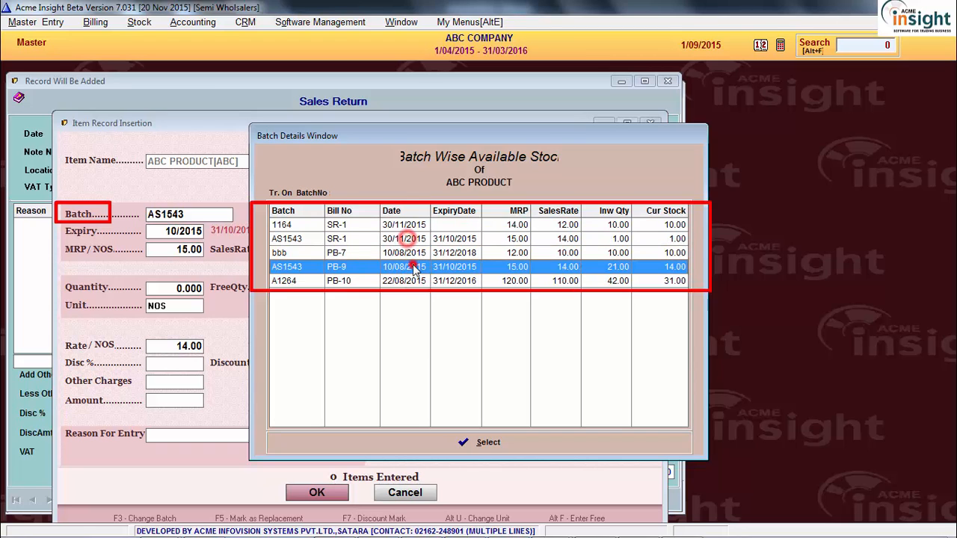
key("Return")
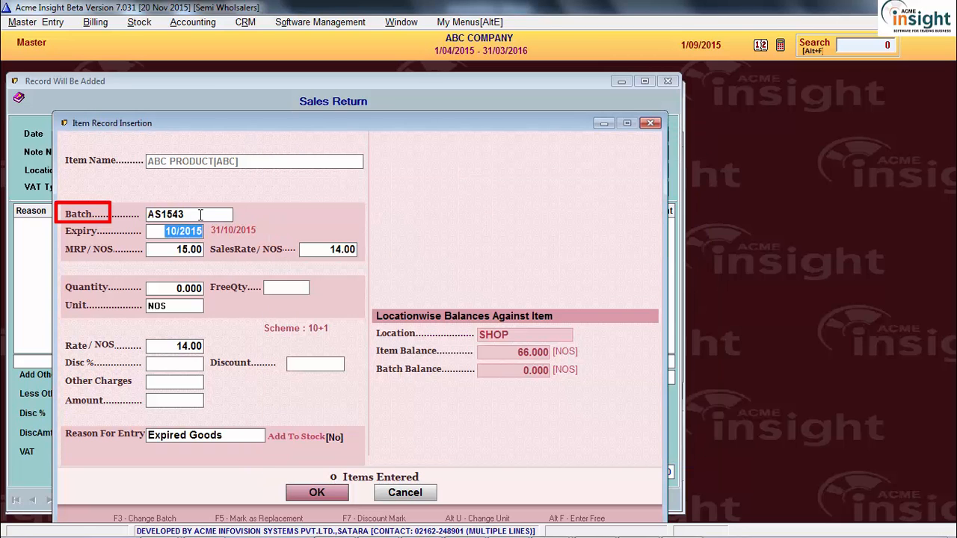
- Link the returned item to the customer's previous sales bill SB-1 line with batch A1264
key("F6")
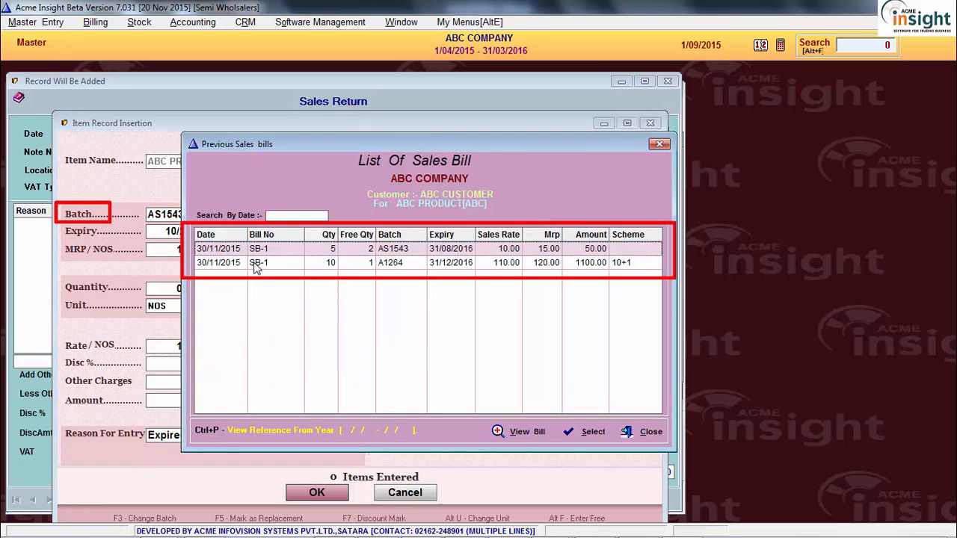
left_click(261, 265)
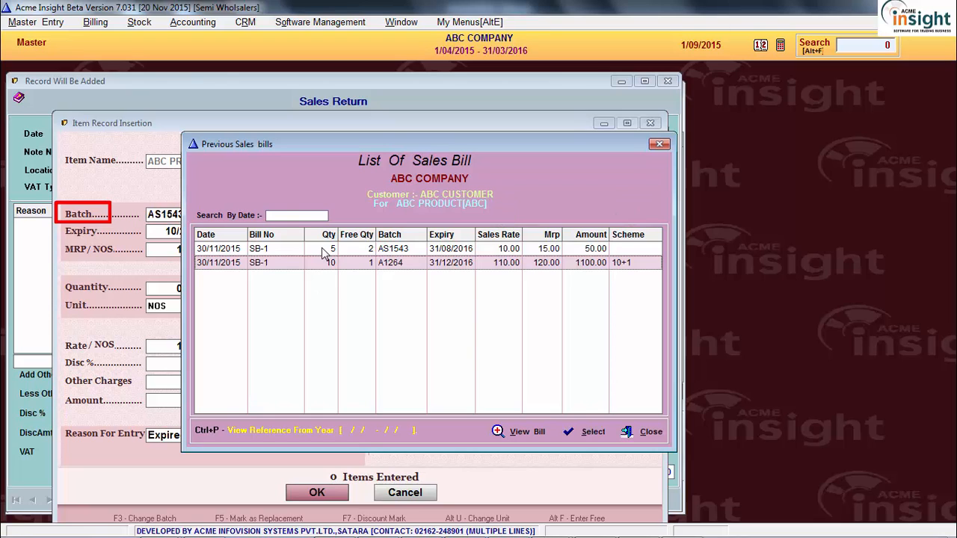
left_click(609, 433)
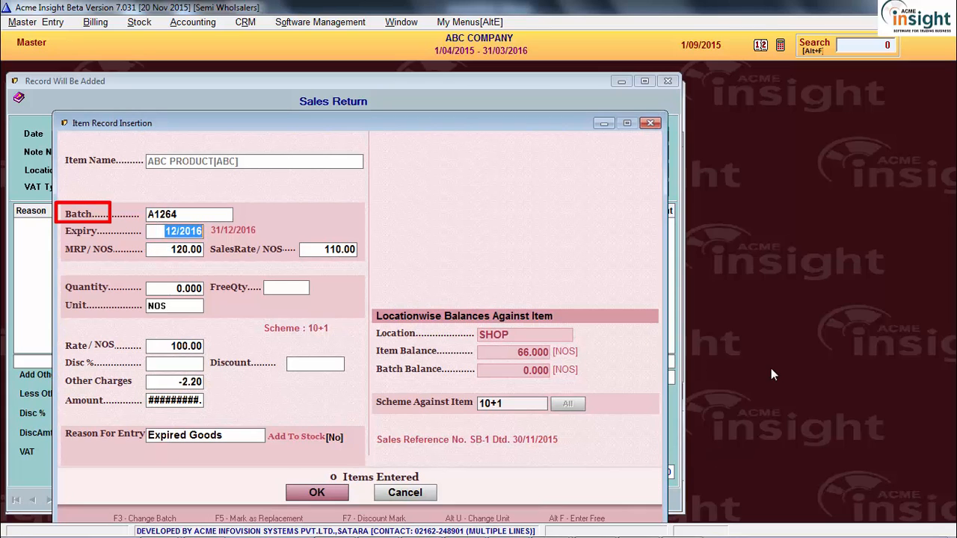
- Replace the item's batch number with A1520
left_click(183, 215)
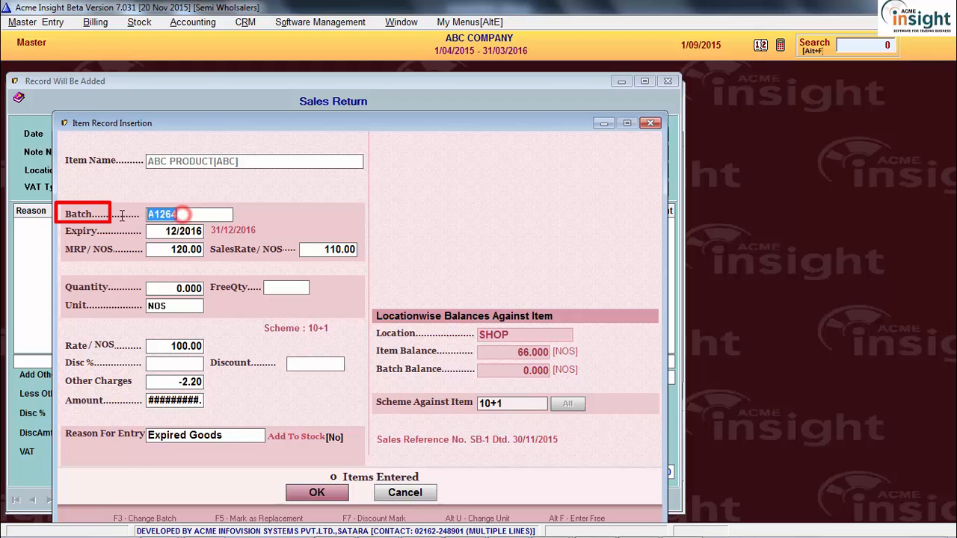
type("a1520")
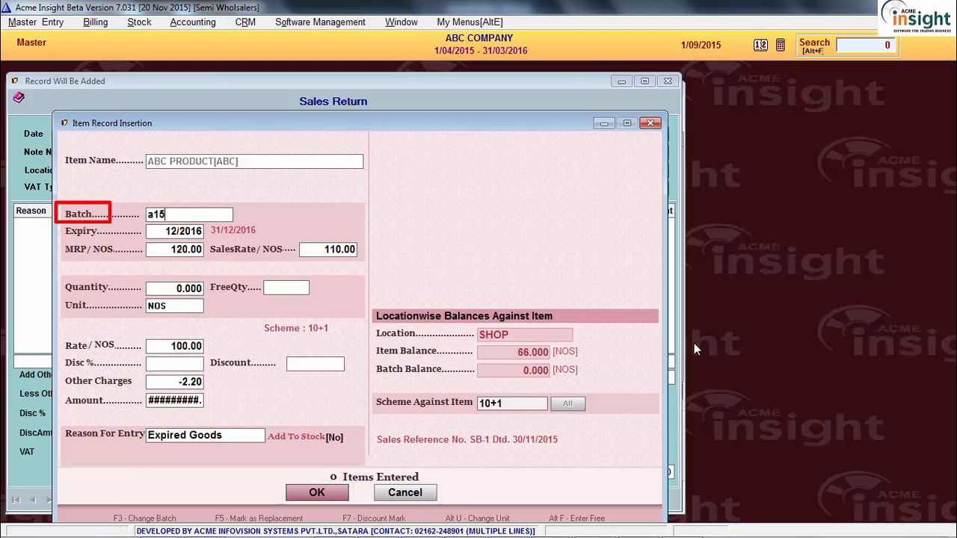
key("Left")
key("Left")
key("Left")
key("Left")
key("Left")
key("Delete")
type("A")
key("Return")
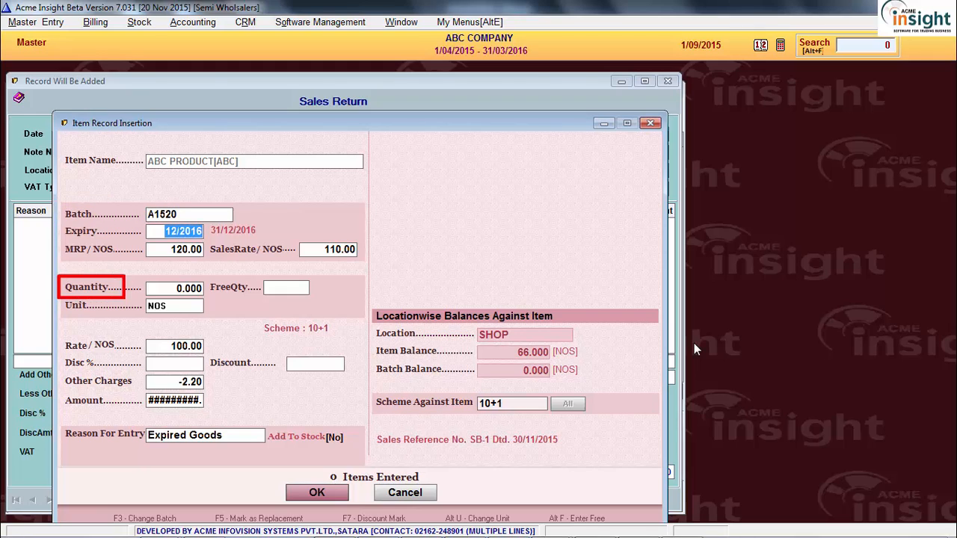
- Accept the expiry, MRP and sales rate, set the returned quantity to 5, and leave the free quantity empty
key("Return")
key("Return")
key("Return")
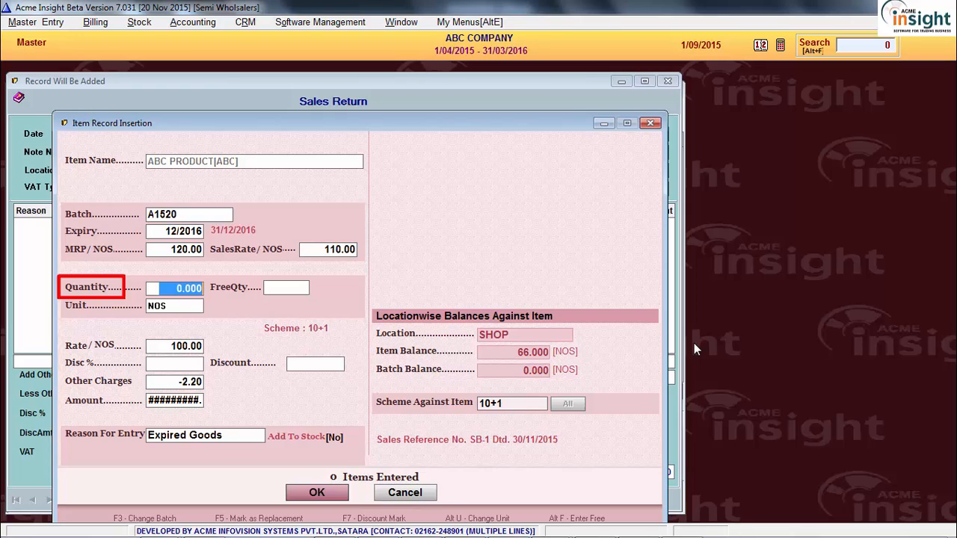
type("5")
key("Return")
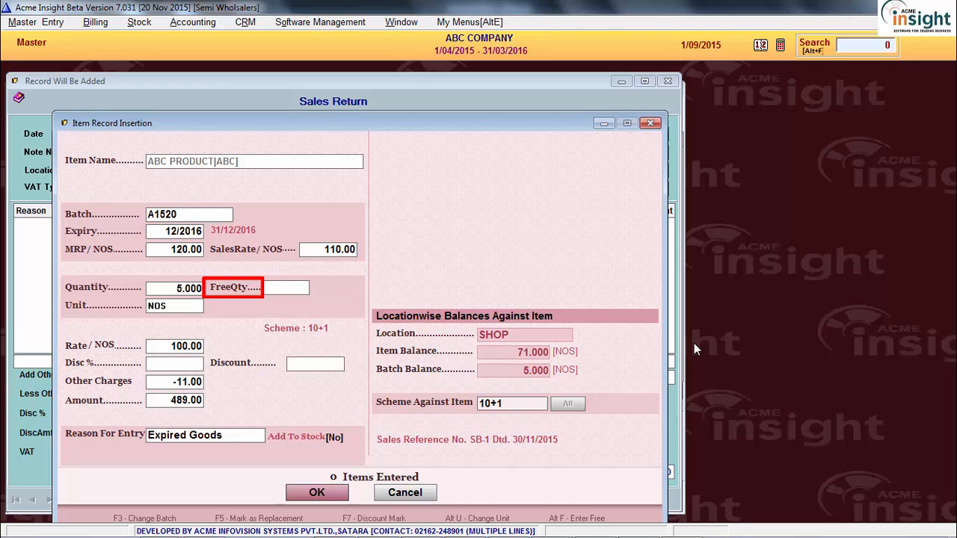
key("Return")
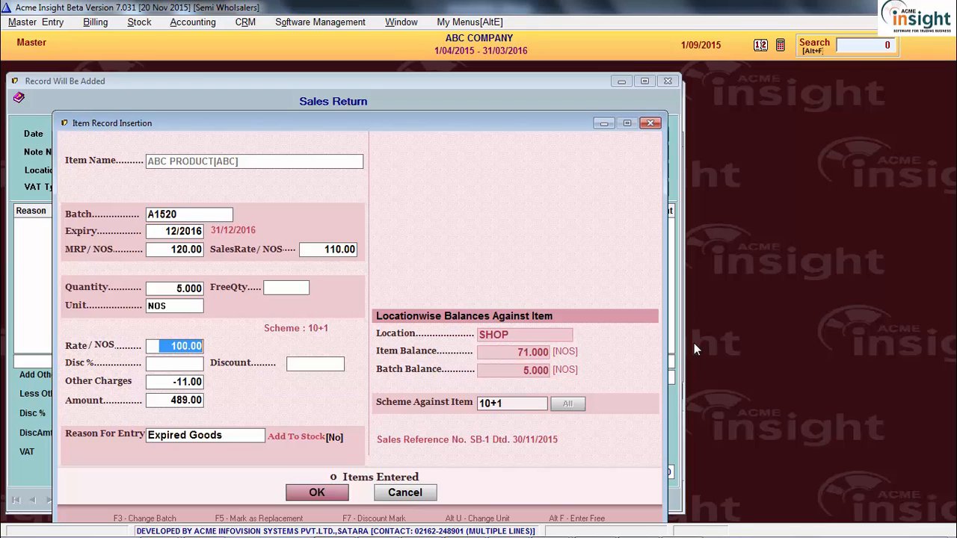
- Accept the returned item's rate of 100.00, leave both discount fields empty, and keep other charges at -11.00
key("Return")
key("Return")
key("Return")
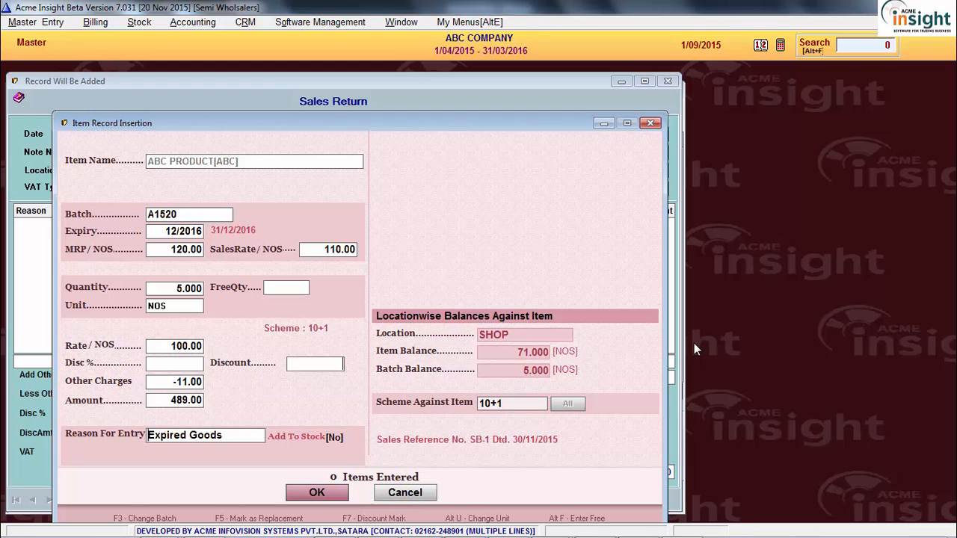
left_click(193, 382)
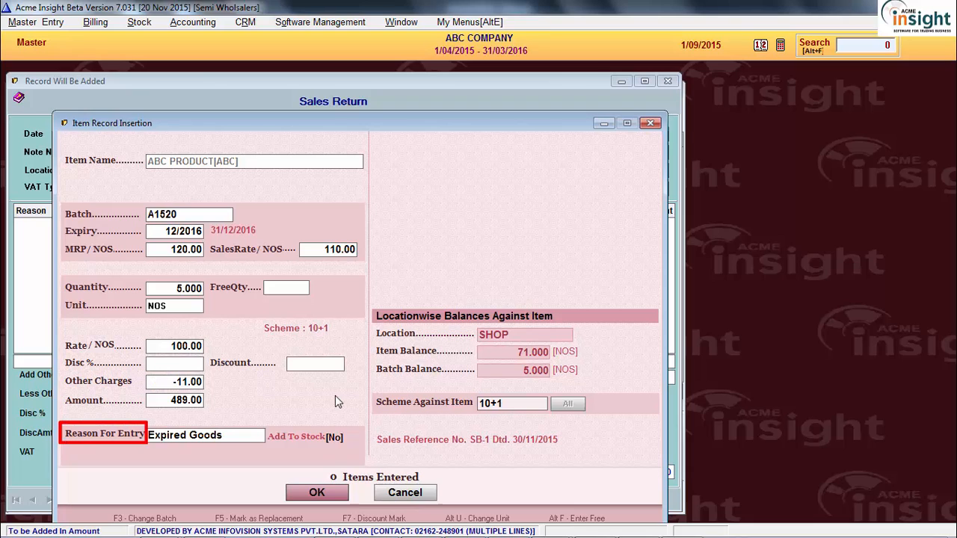
- Set the returned item's reason for entry to SALABLE RETURNS
key("Return")
key("Down")
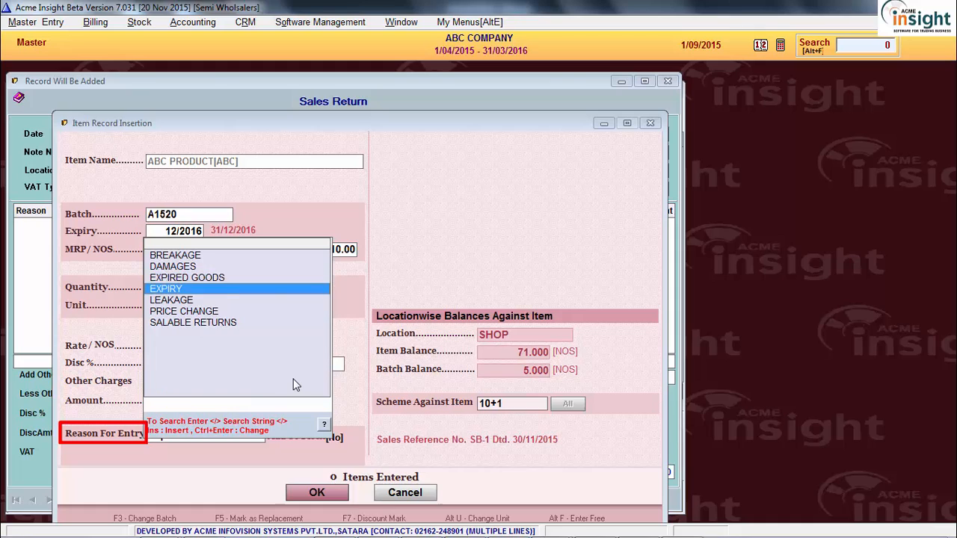
key("Up")
key("Up")
key("Up")
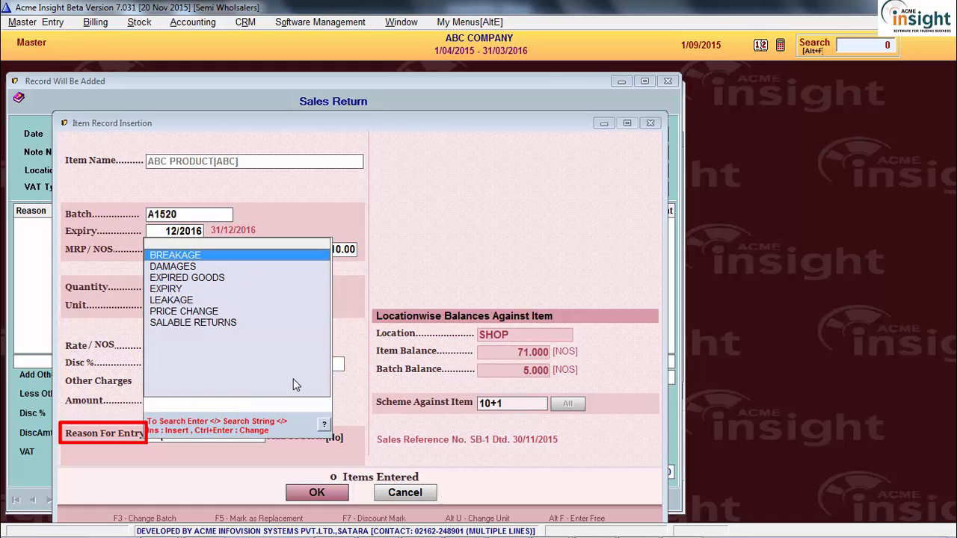
key("Down")
key("End")
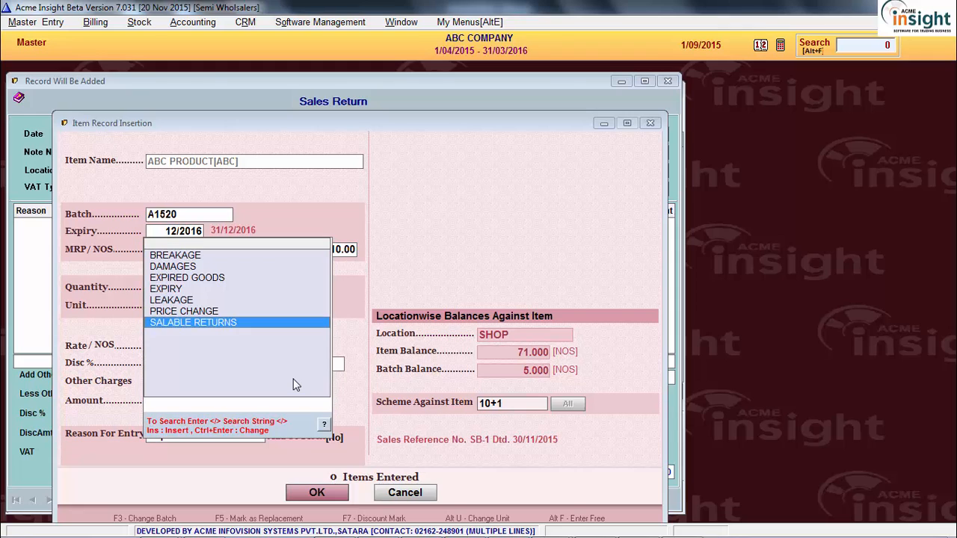
key("Return")
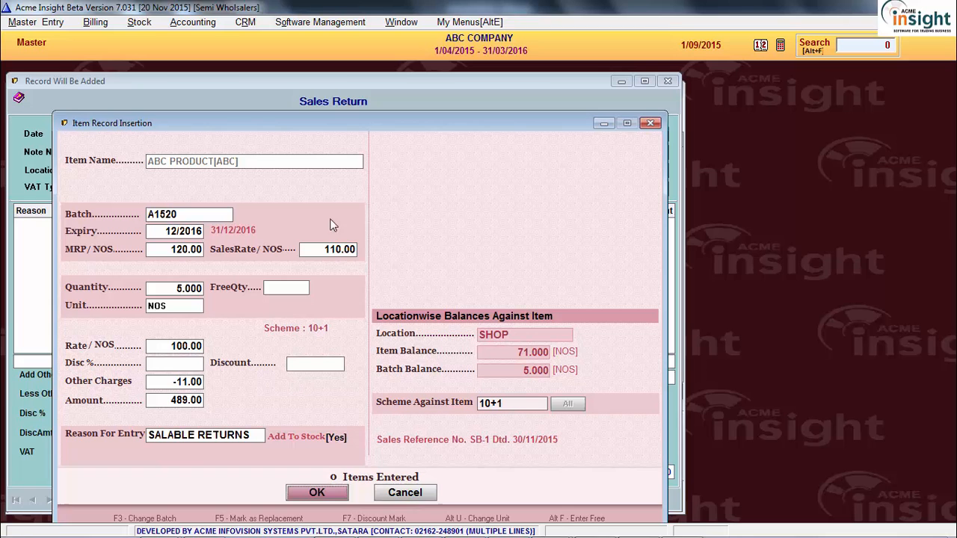
- Check the sales return form behind the item entry window and add the completed item line to the return
mouse_move(345, 122)
left_mouse_down()
mouse_move(611, 145)
mouse_move(766, 101)
left_mouse_up()
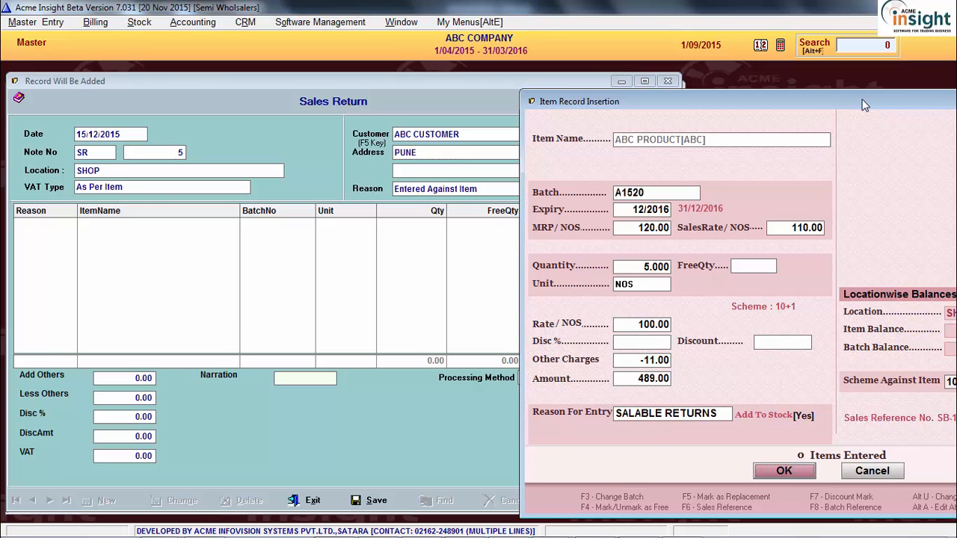
left_click_drag(864, 105, 353, 105)
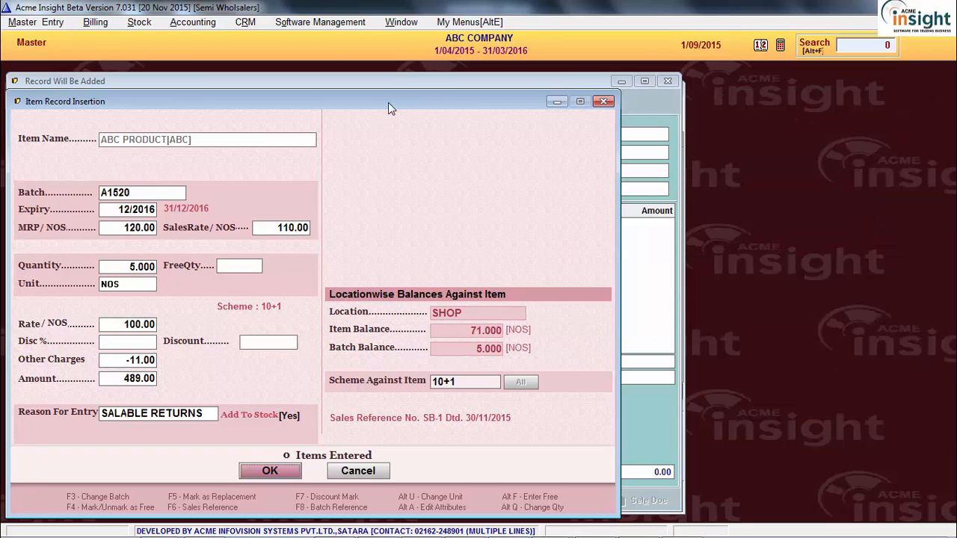
left_click(270, 472)
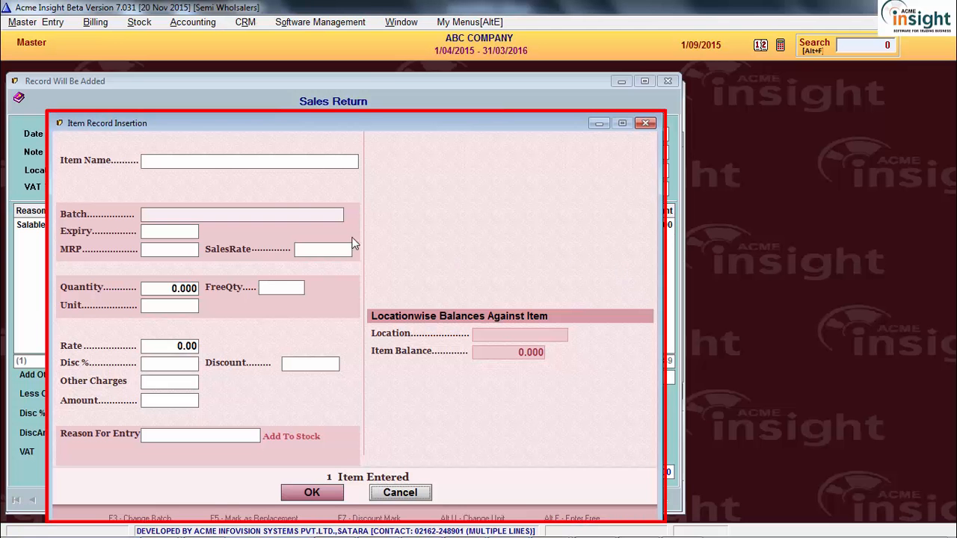
- Enter ABC PRODUCT as a second return item with batch A15564 and quantity 2
left_click(263, 163)
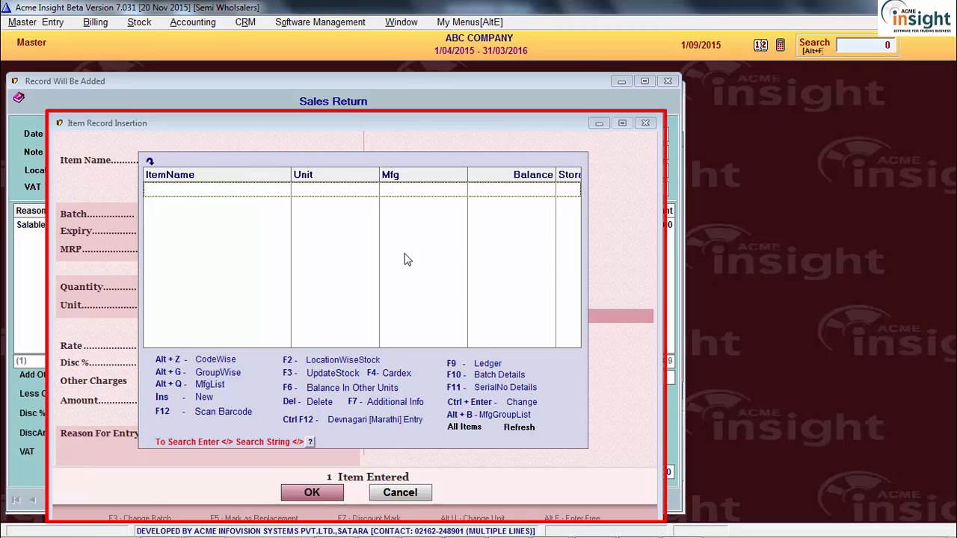
type("A")
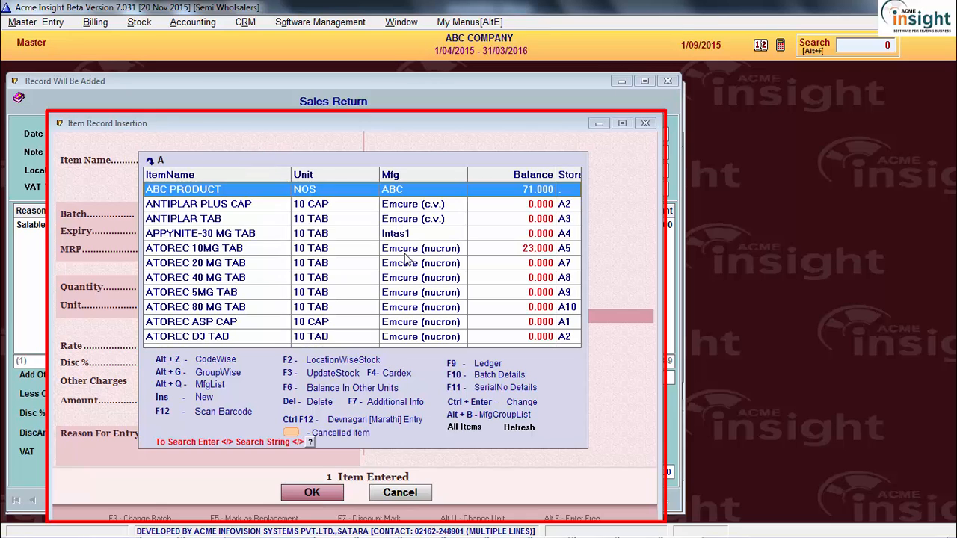
key("Return")
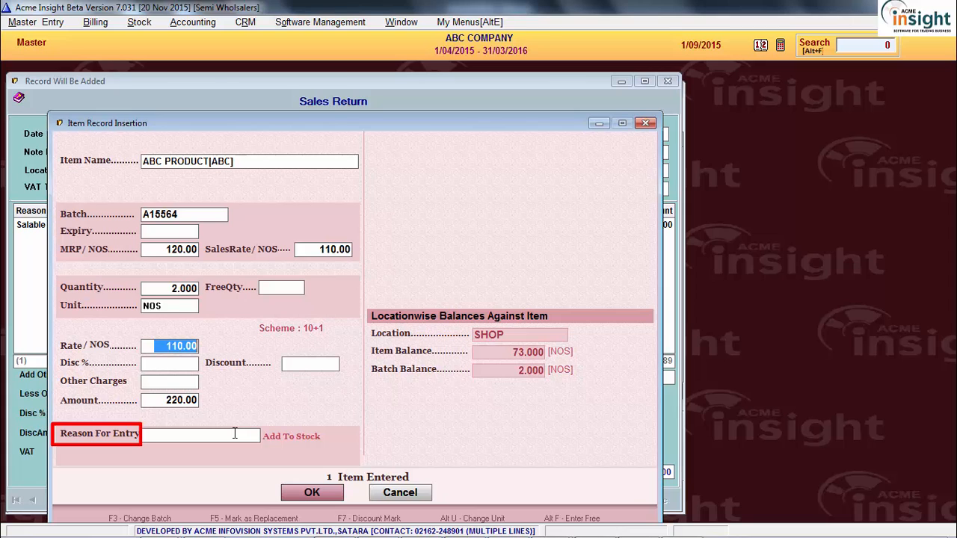
- Review the return reasons and set the second item's reason for entry to LEAKAGE
left_click(234, 434)
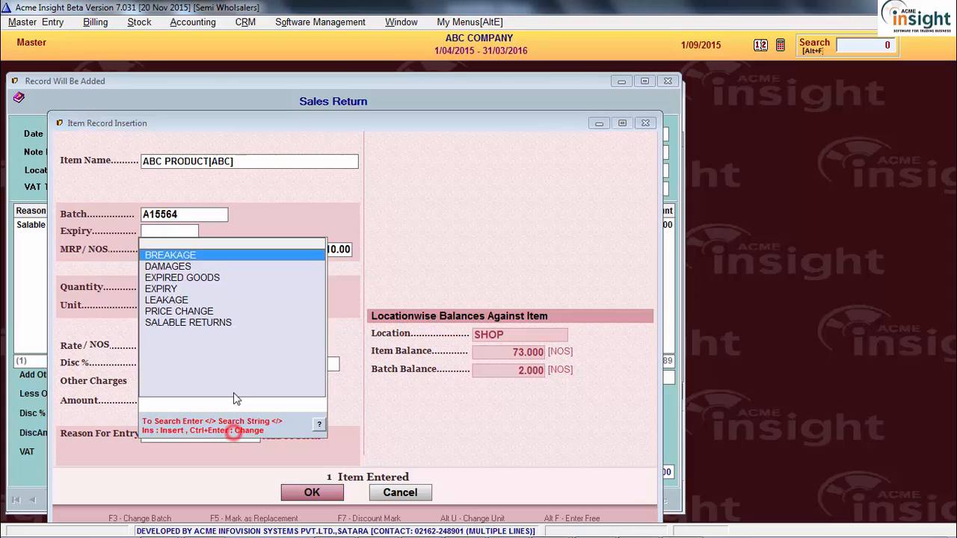
left_click(196, 268)
left_click(209, 256)
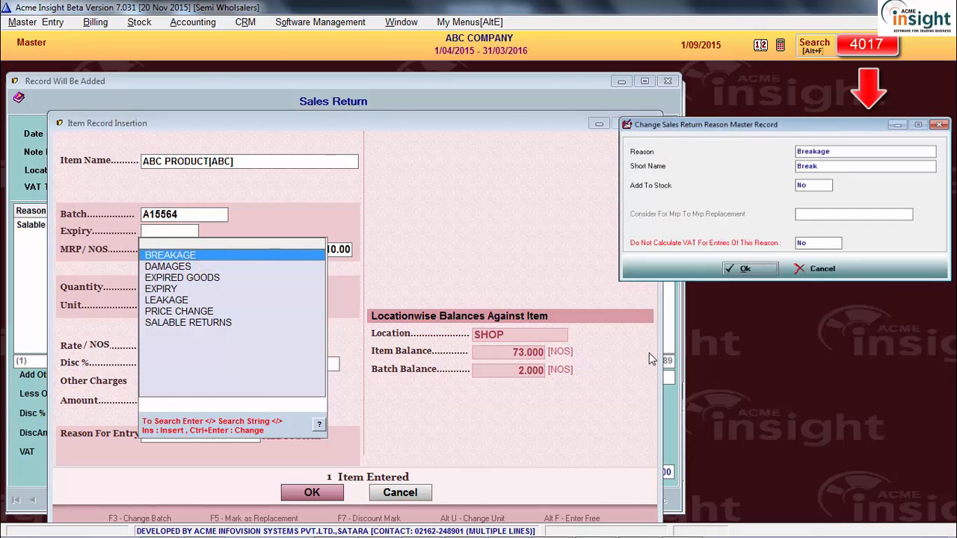
key("Down")
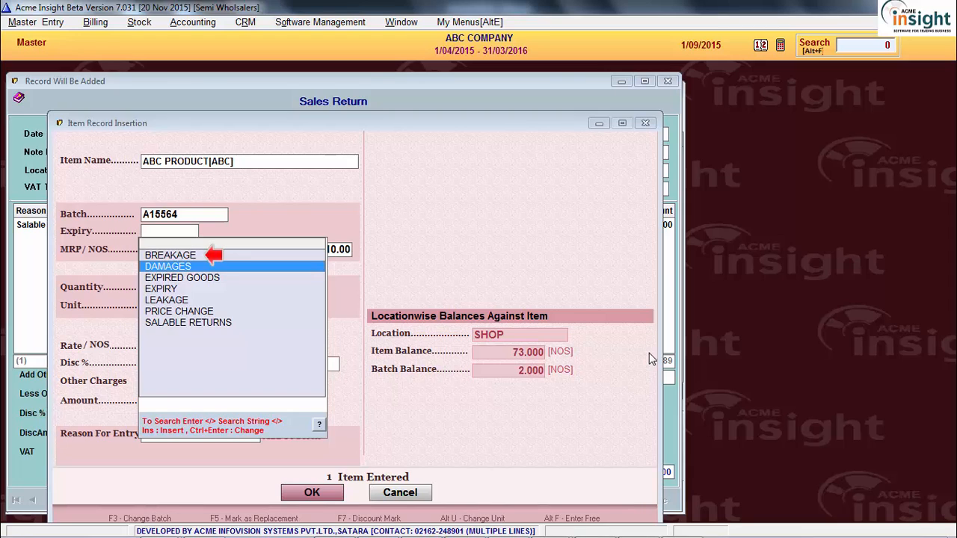
key("Down")
key("Down")
key("Down")
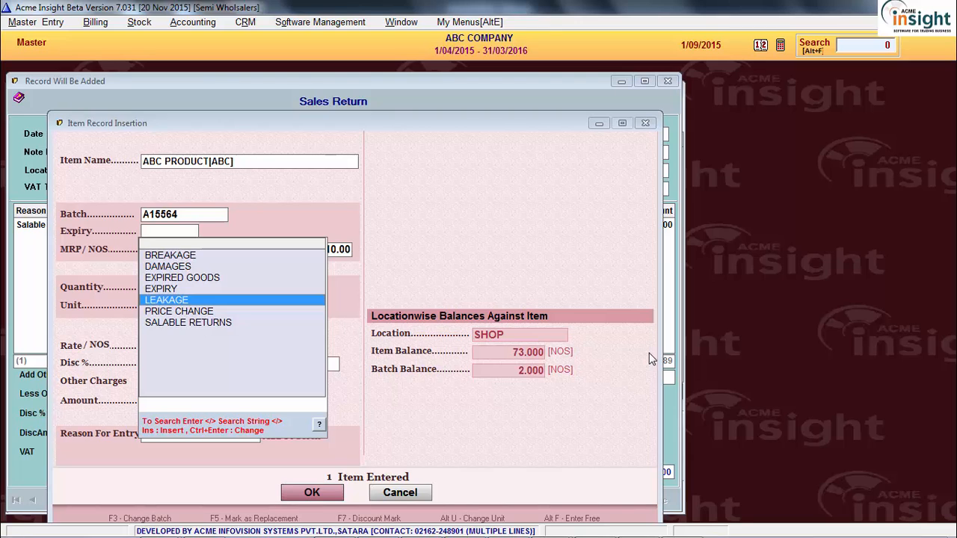
key("Return")
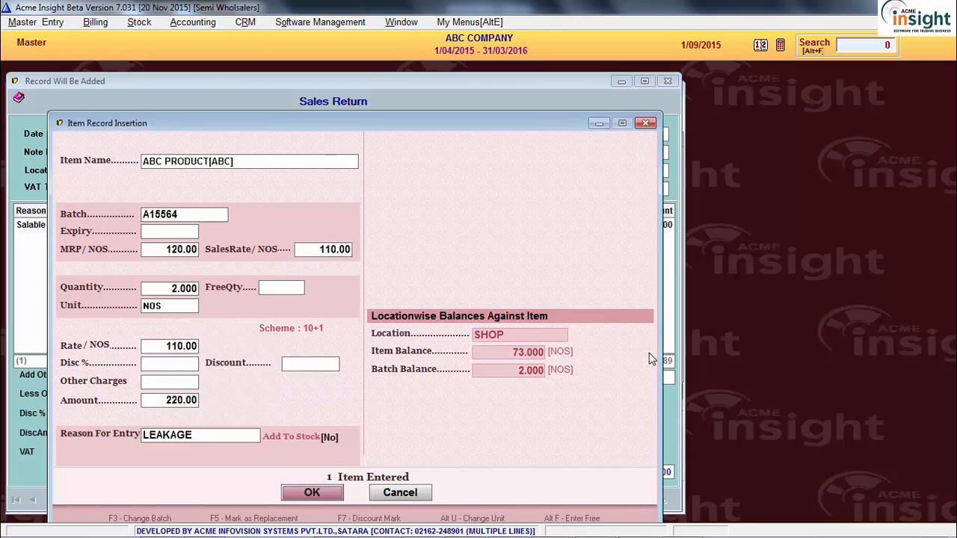
- Change the second item's batch to the expired AS1543, price it at MRP less 25%, and add the line to the return
left_click(211, 216)
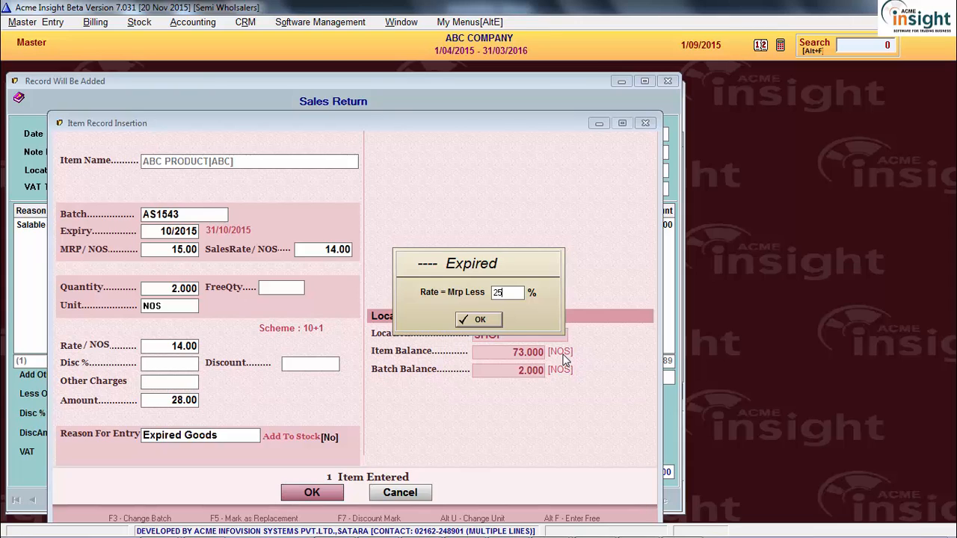
key("Return")
key("Return")
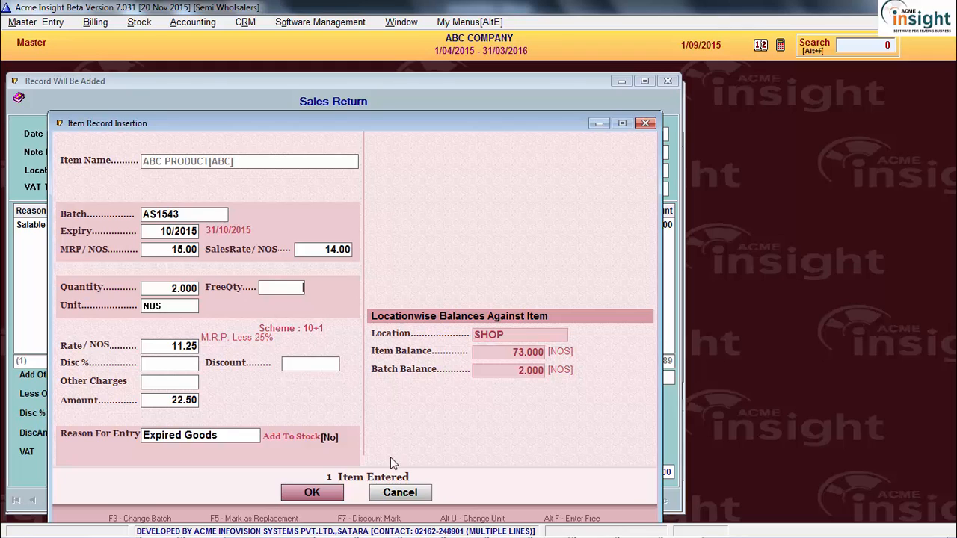
left_click(323, 495)
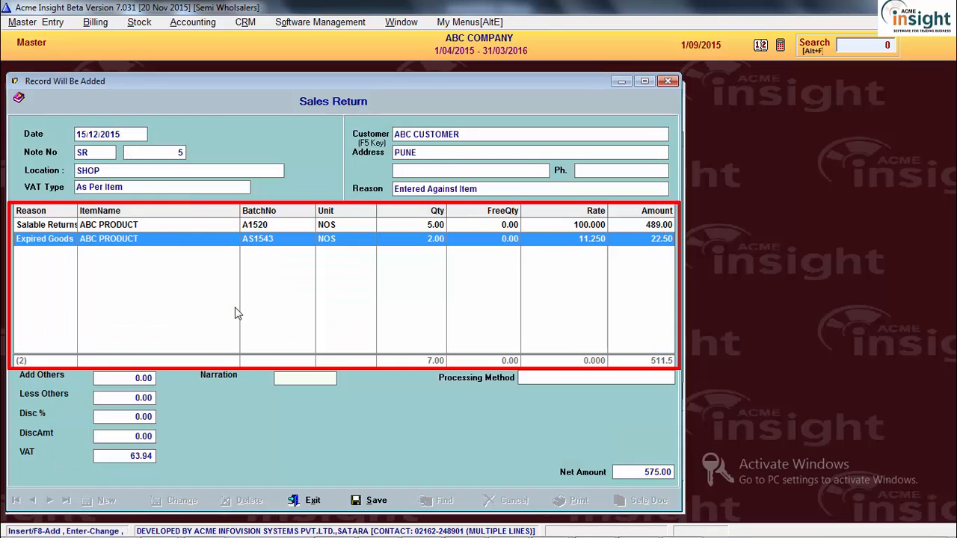
- Leave the additions, deductions and discounts at zero and open the processing method choices
key("Tab")
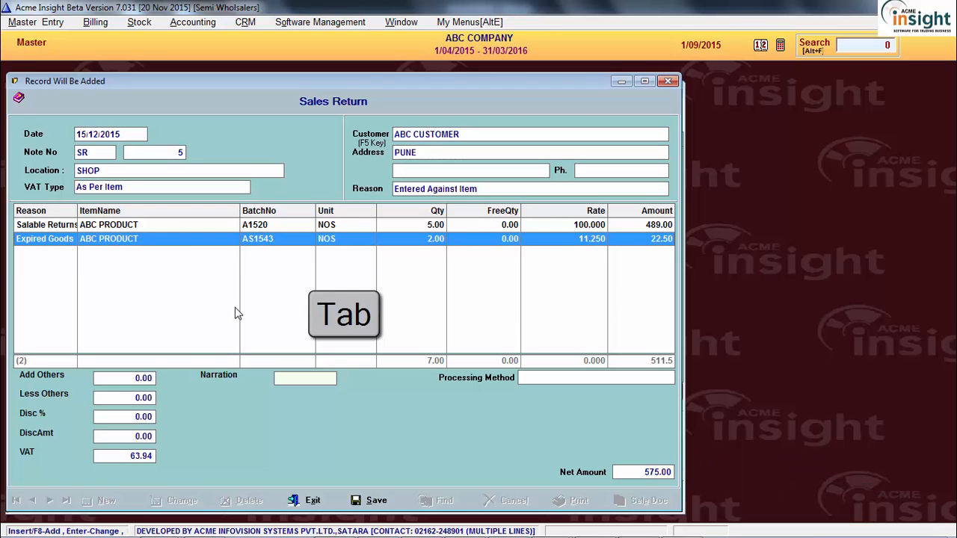
key("Tab")
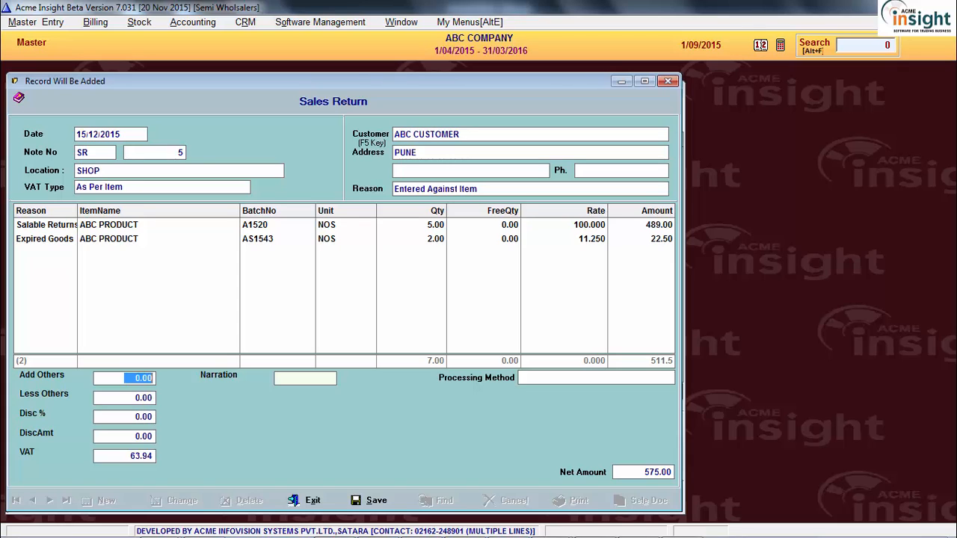
key("Tab")
key("Tab")
key("Tab")
key("Tab")
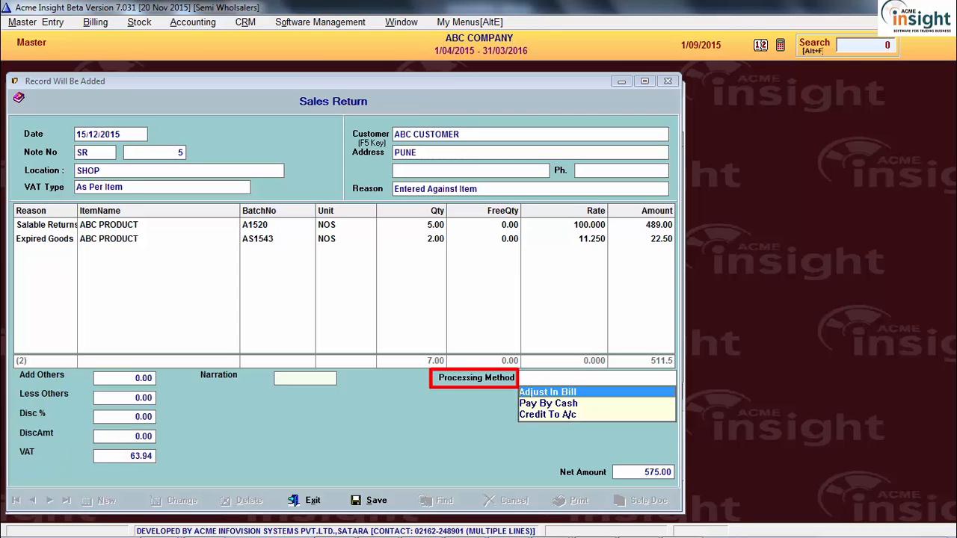
- Set the processing method to Adjust In Bill and save the sales return
key("Down")
key("Down")
key("Up")
key("Up")
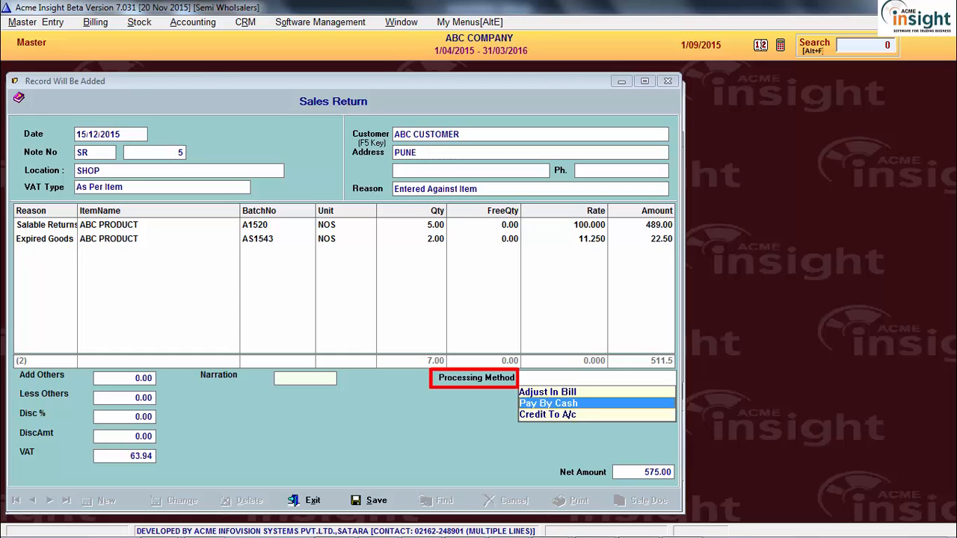
key("Down")
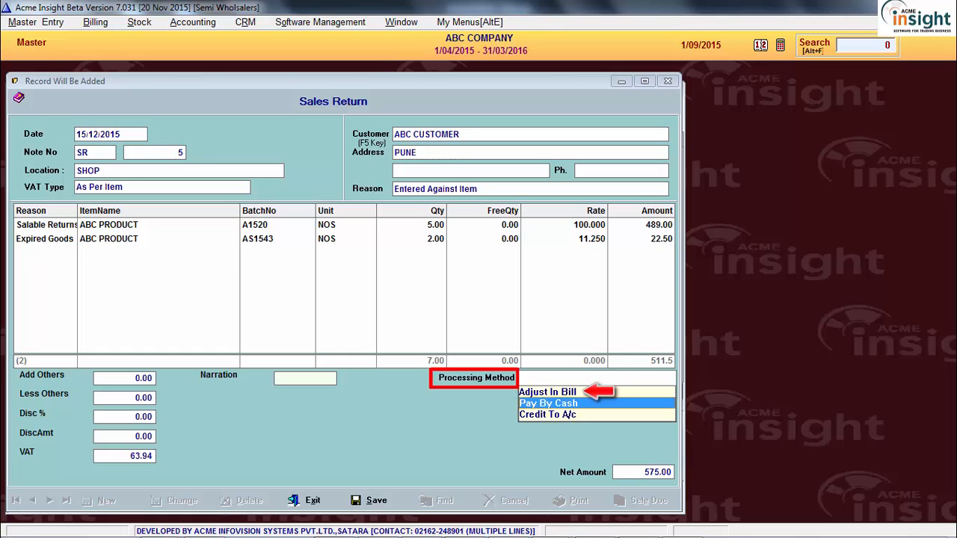
key("Up")
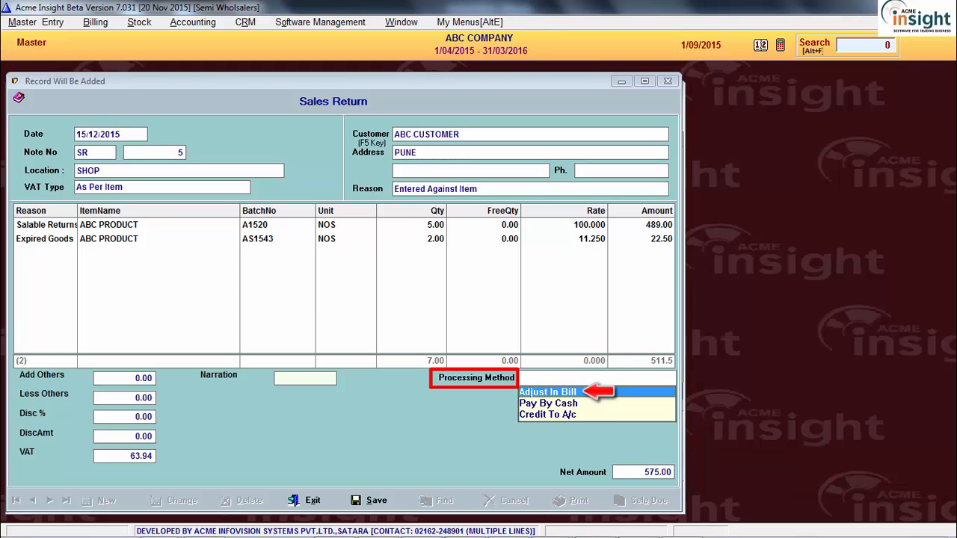
key("Down")
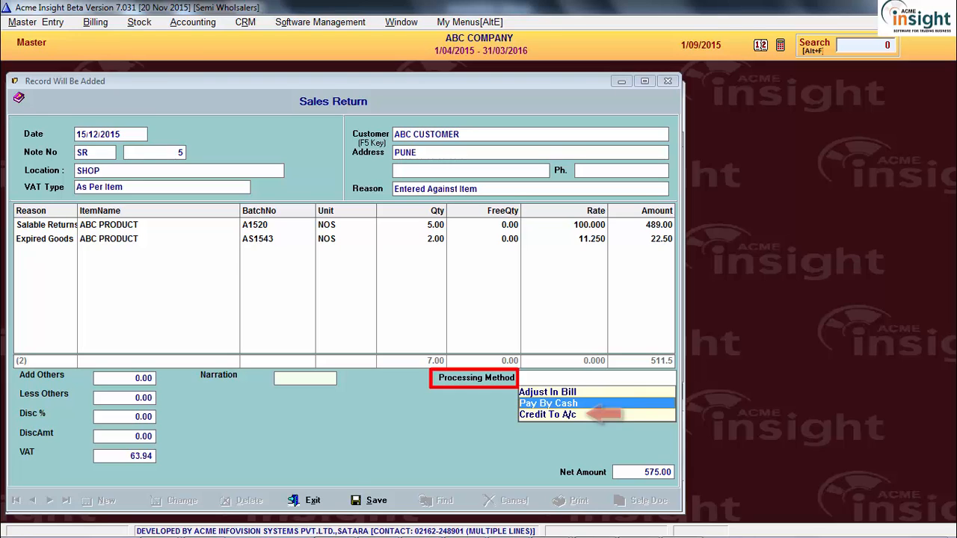
key("Down")
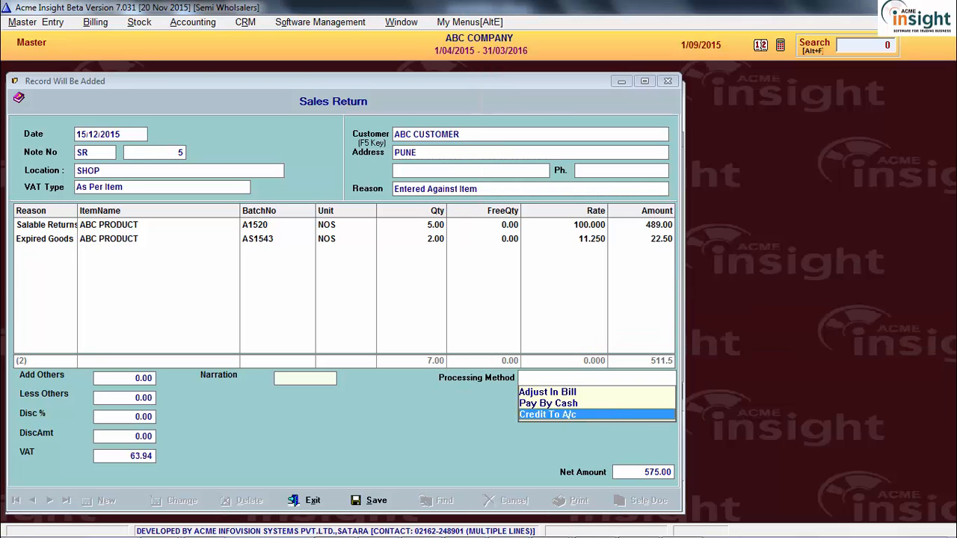
left_click(605, 392)
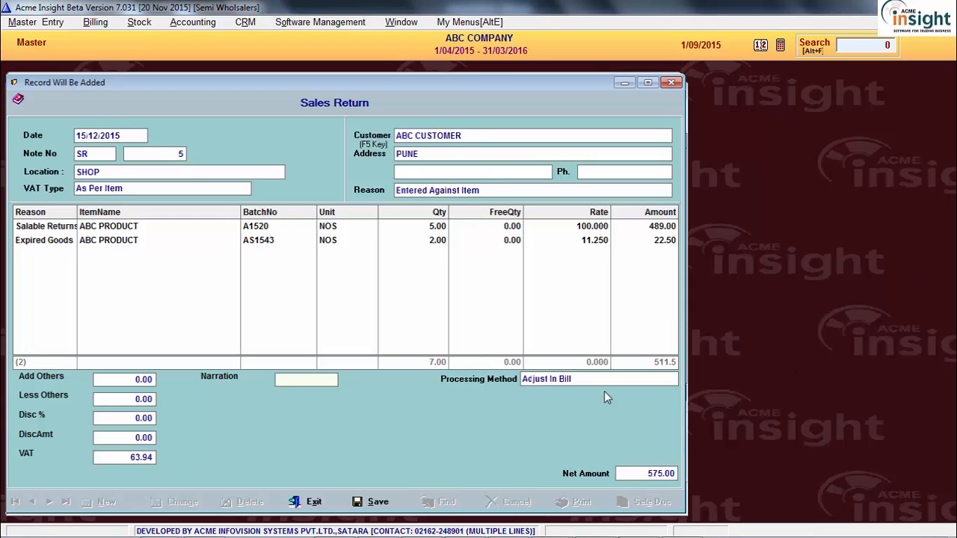
left_click(378, 502)
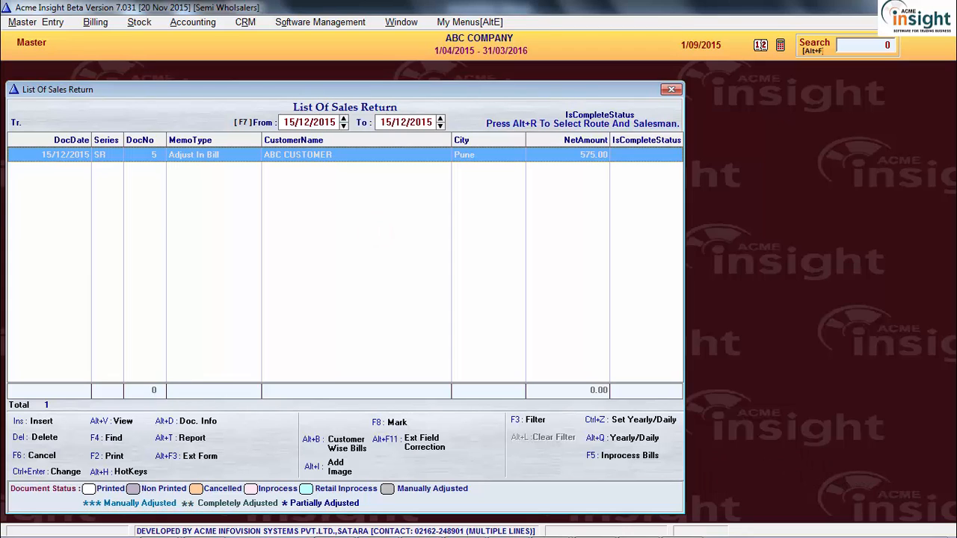
- Show the sales returns for the whole year and examine the completion status marks of documents 1, 2 and 3
key("alt+q")
left_click(360, 187)
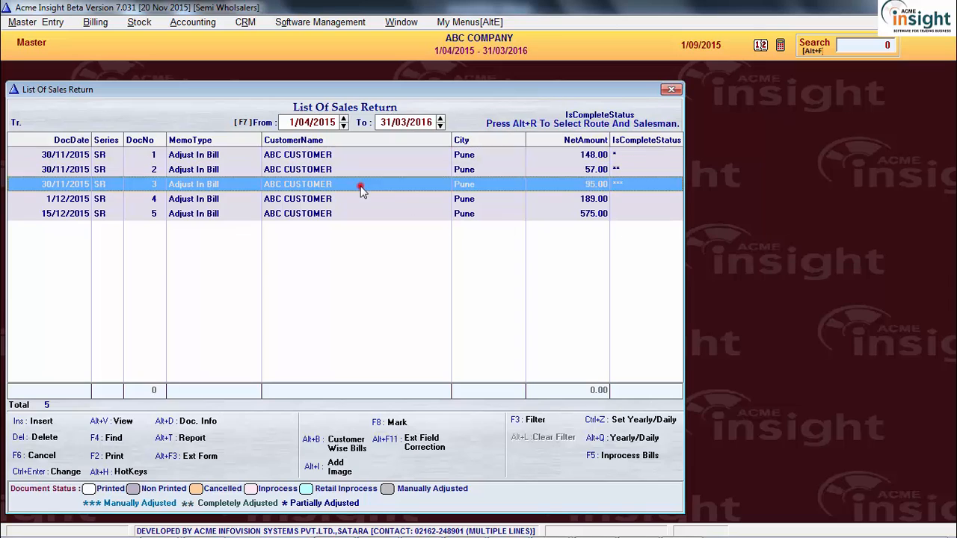
left_click(313, 201)
left_click(328, 169)
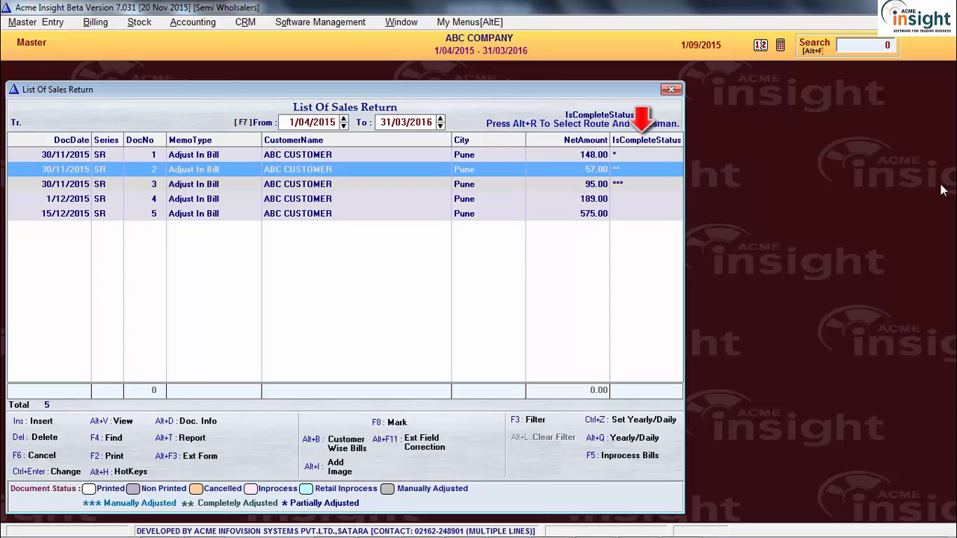
left_click(651, 155)
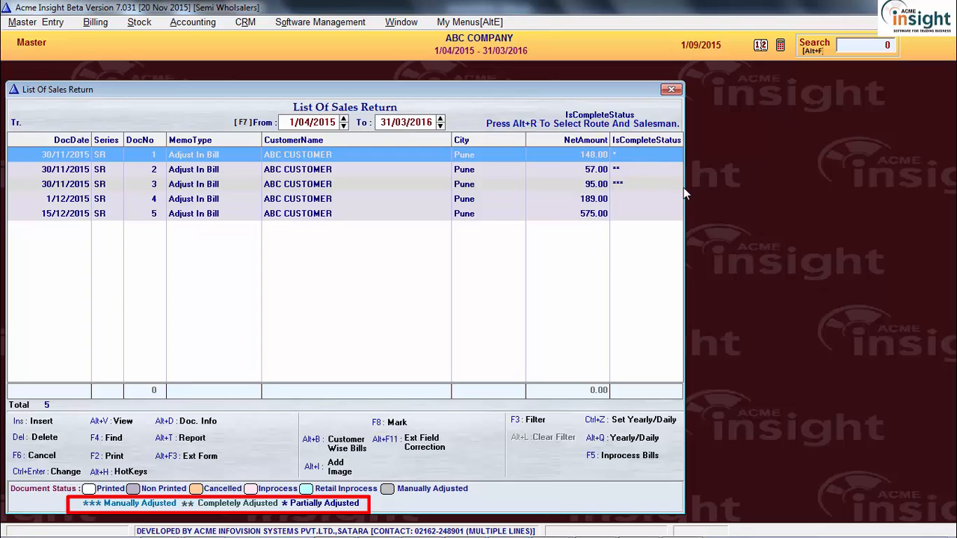
left_click(648, 167)
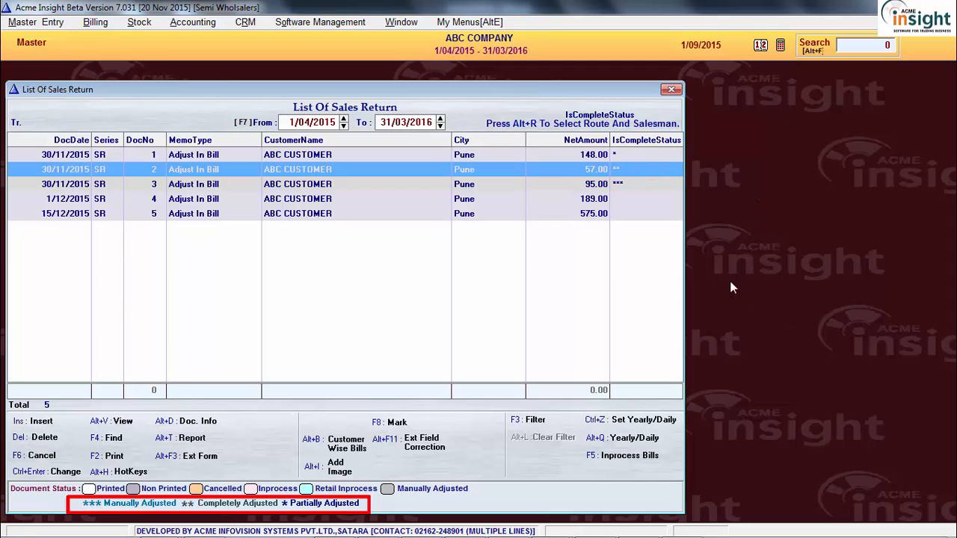
left_click(647, 184)
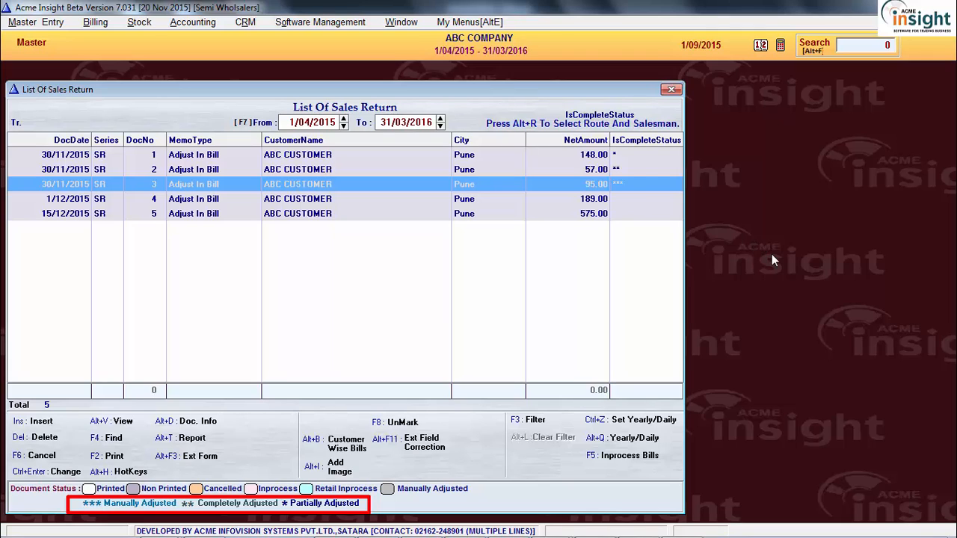
- Switch to sales bills and enter a 15/12/2015 cash invoice for ABC CUSTOMER with 10 ABC PRODUCT, batch 1164, at rate 12.00
key("F8")
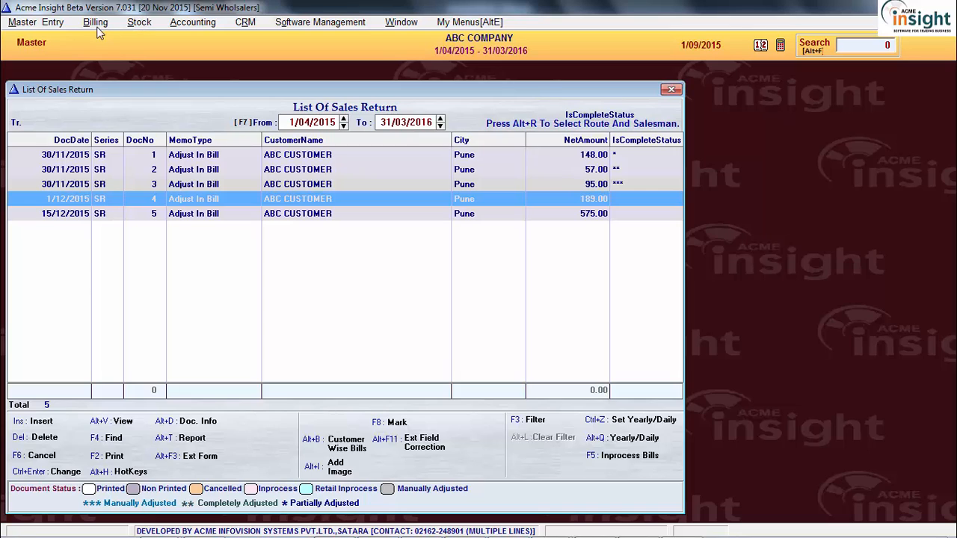
key("Escape")
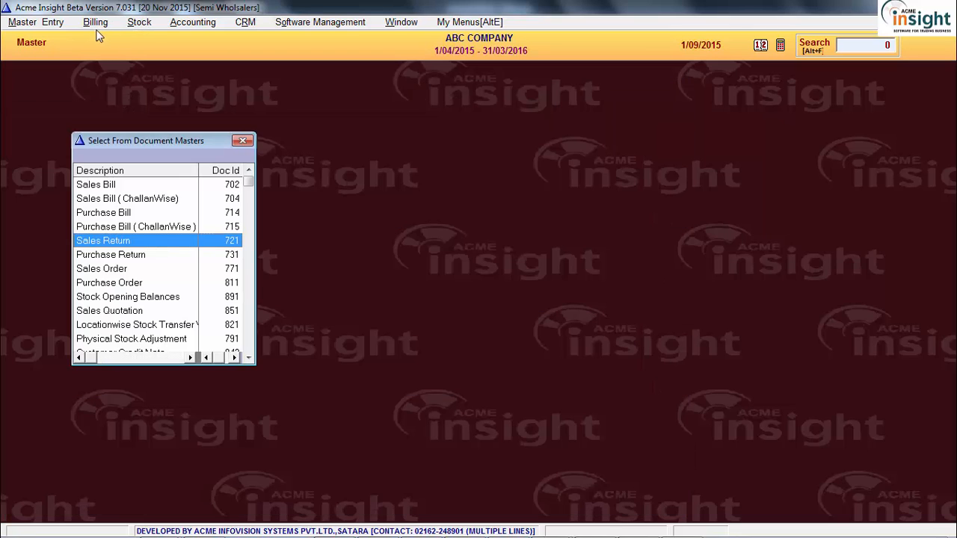
left_click(123, 186)
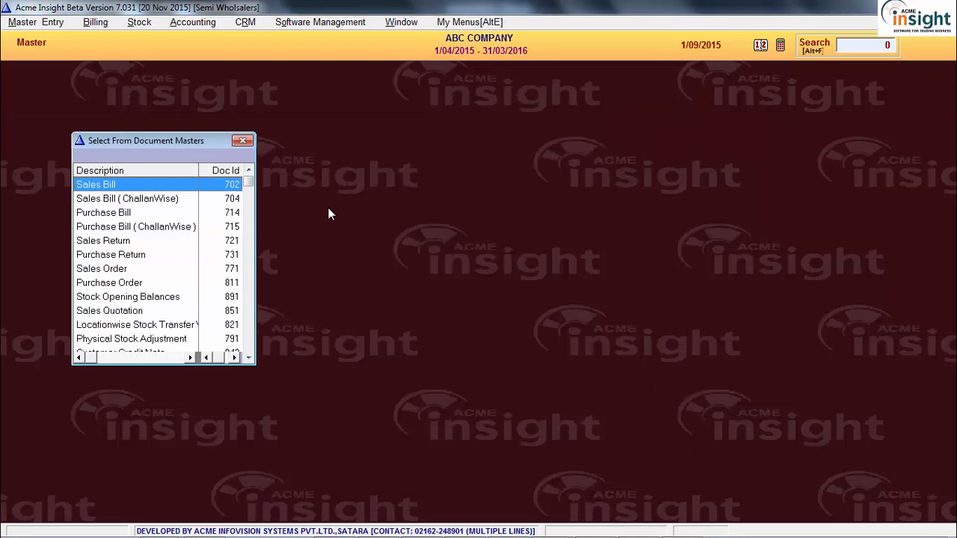
key("Return")
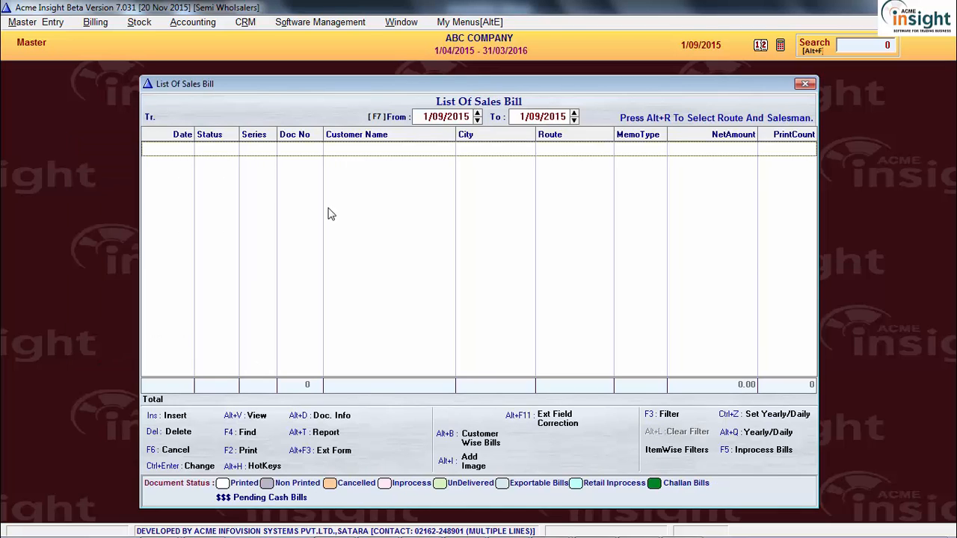
left_click_drag(379, 87, 166, 87)
key("Insert")
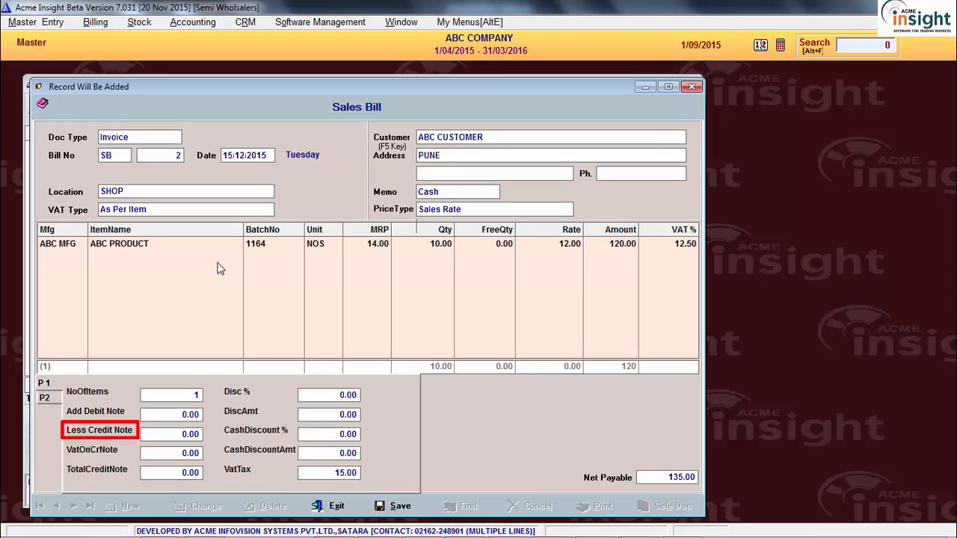
- From the pending credit notes, adjust 81.56 of sales return SR-1 and 38.44 of SR-4 against the bill
key("Return")
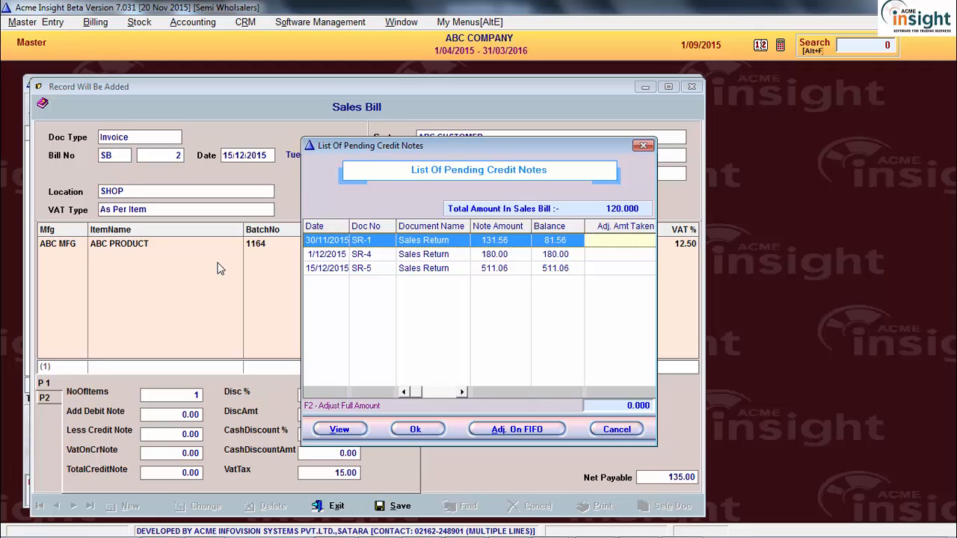
key("F2")
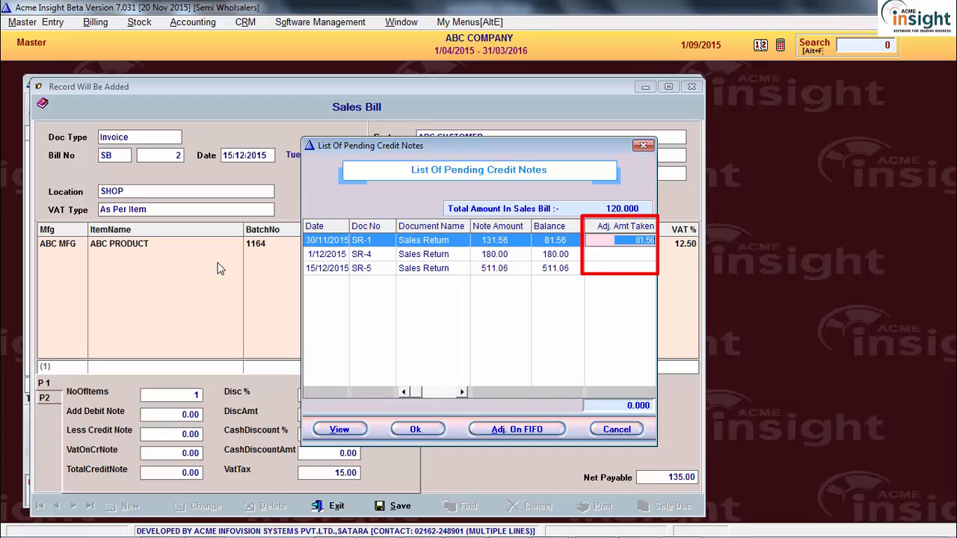
key("Return")
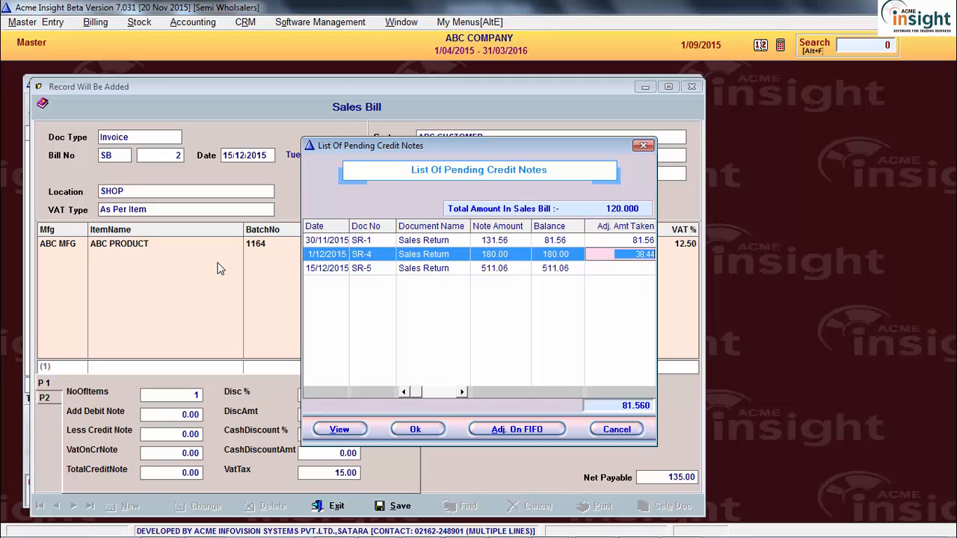
key("Return")
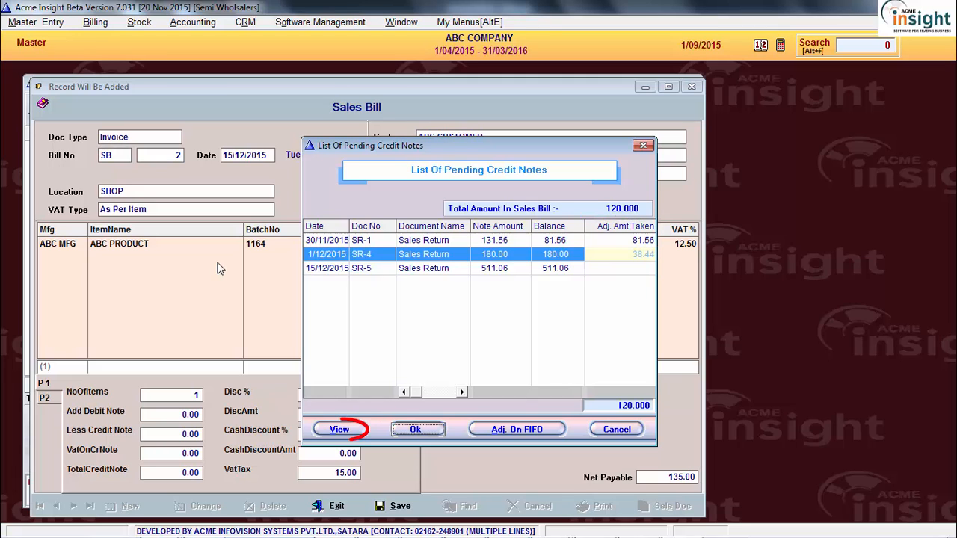
- View the source document of pending credit note SR-4, close it, and check the SR-5 and SR-4 entries
left_click(341, 429)
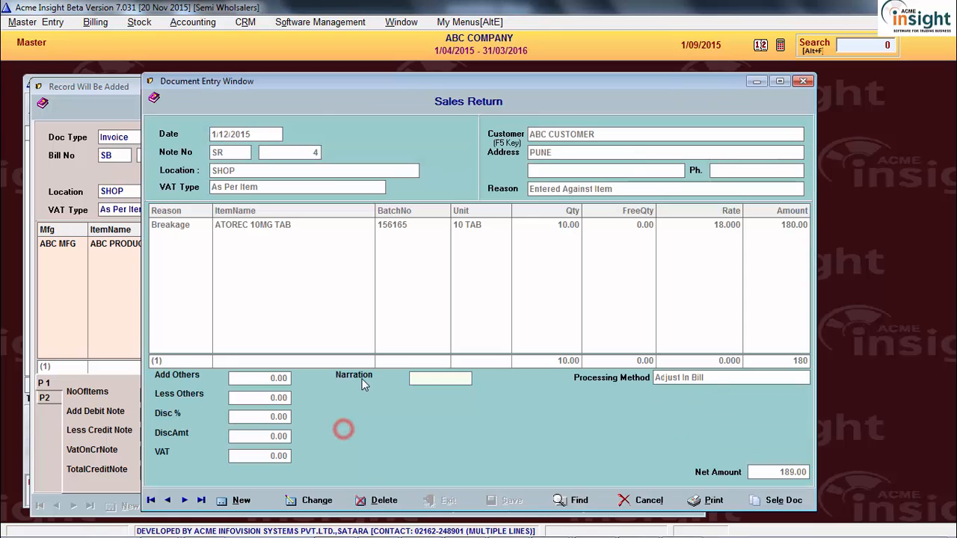
left_click(356, 296)
left_click(803, 82)
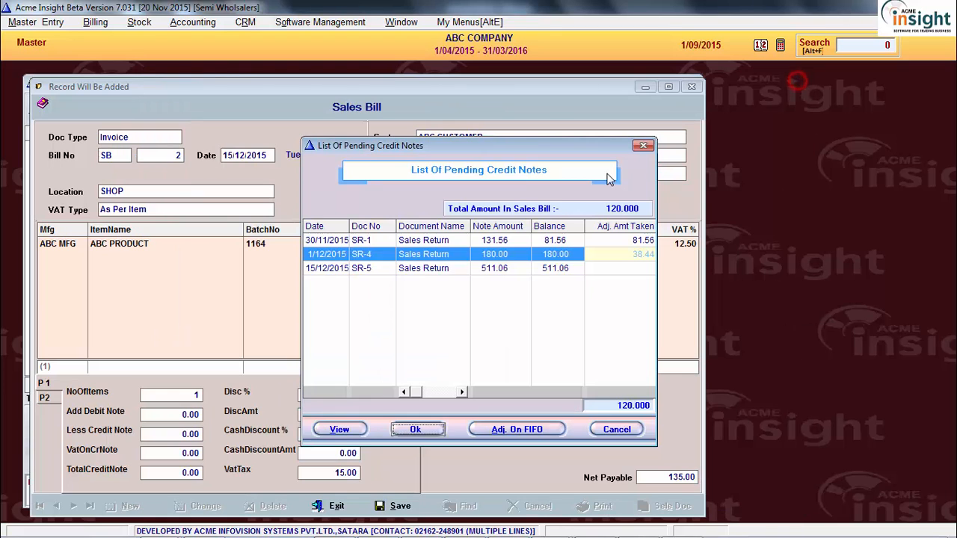
left_click(465, 269)
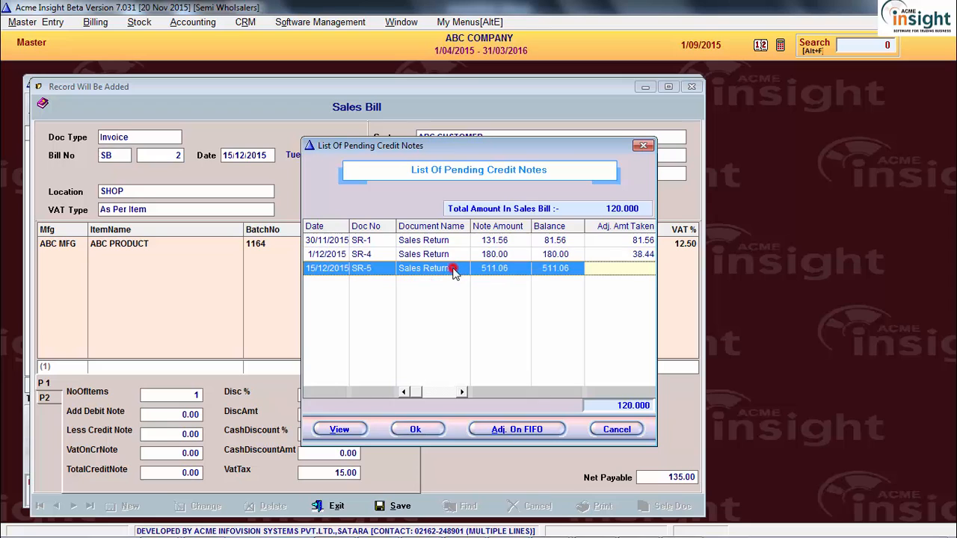
left_click(438, 256)
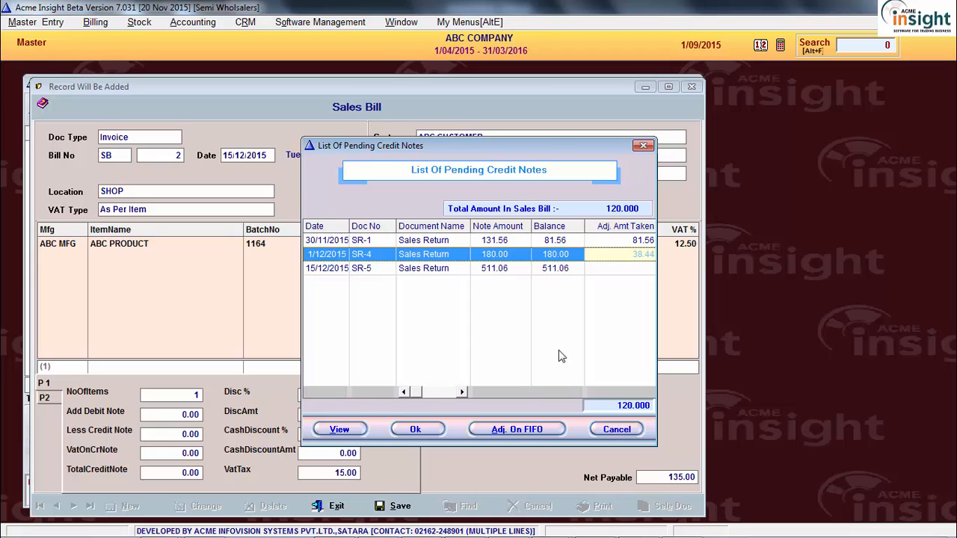
- Accept the credit note adjustments and save the sales bill
left_click(416, 430)
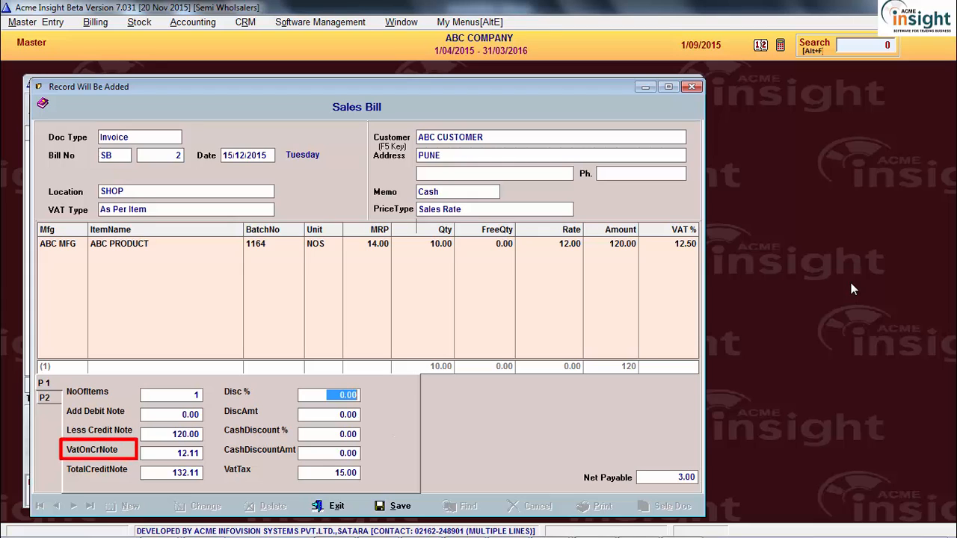
left_click(164, 453)
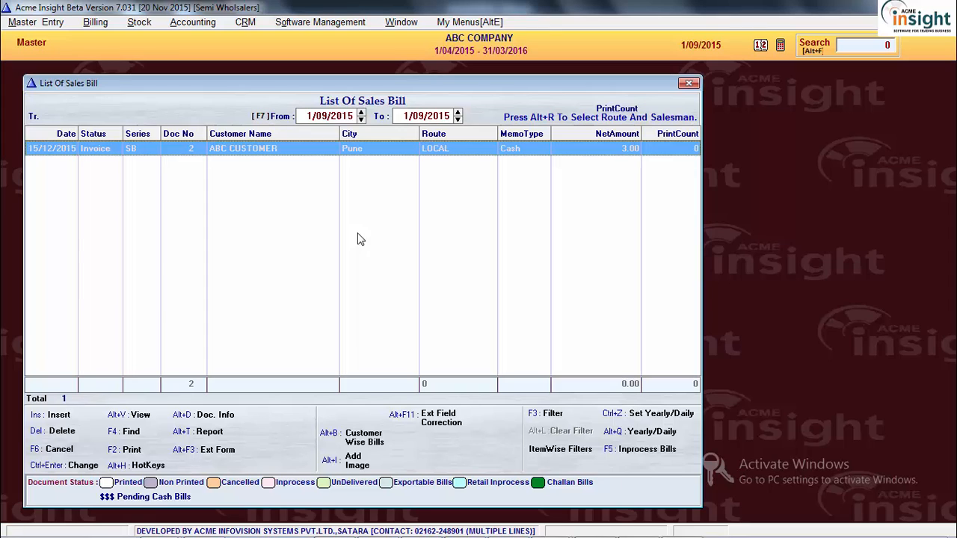
- Open the document information of sales bill SB-2, examine its adjusted credit notes, and return to the bill list
left_click(257, 216)
key("alt+d")
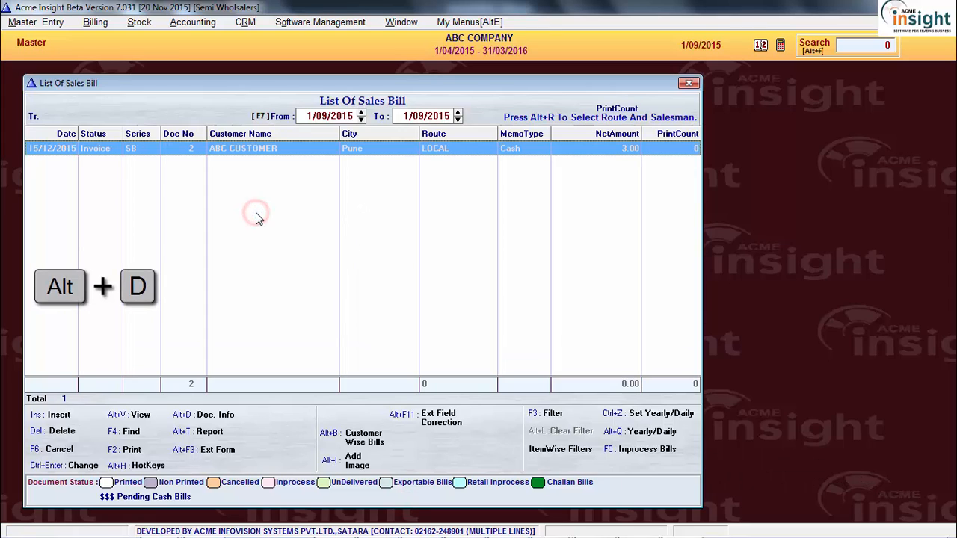
left_click(219, 416)
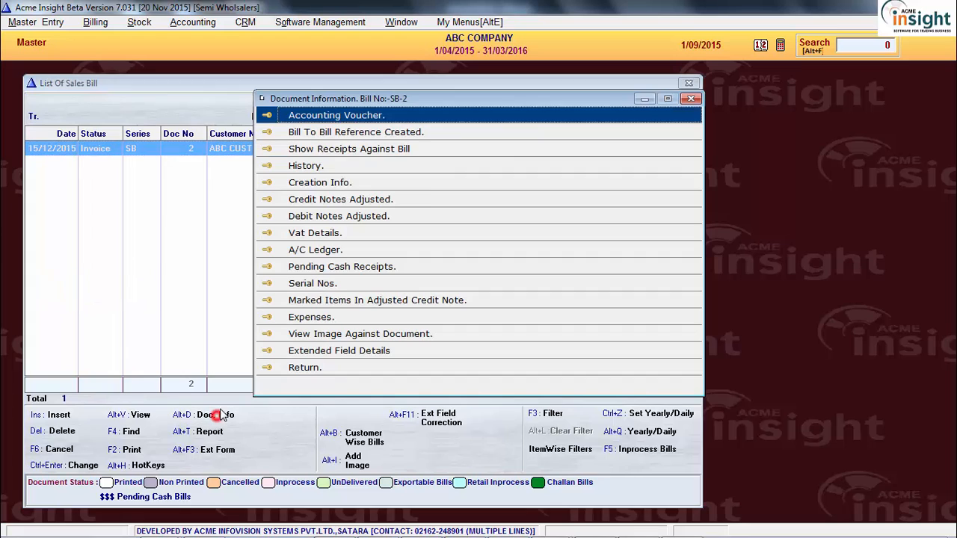
left_click(423, 203)
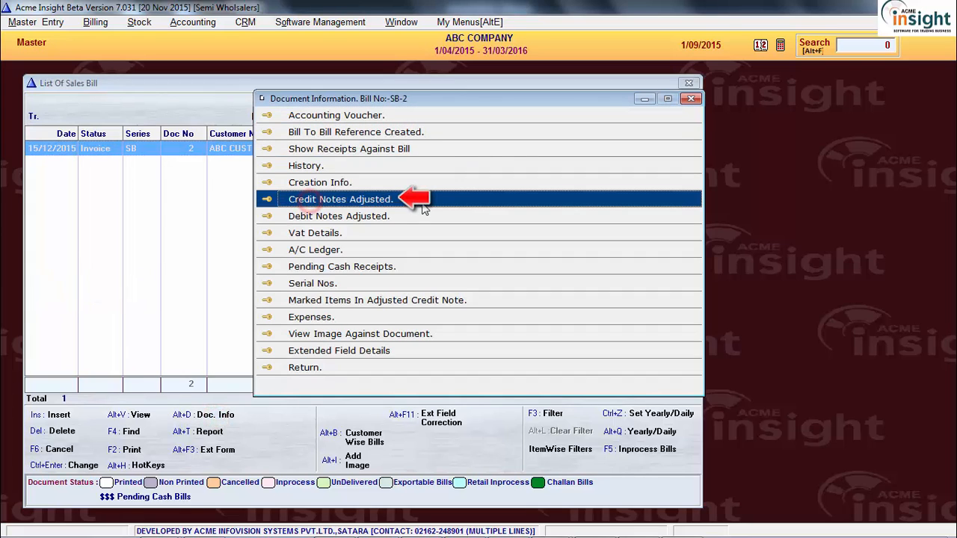
left_click(422, 209)
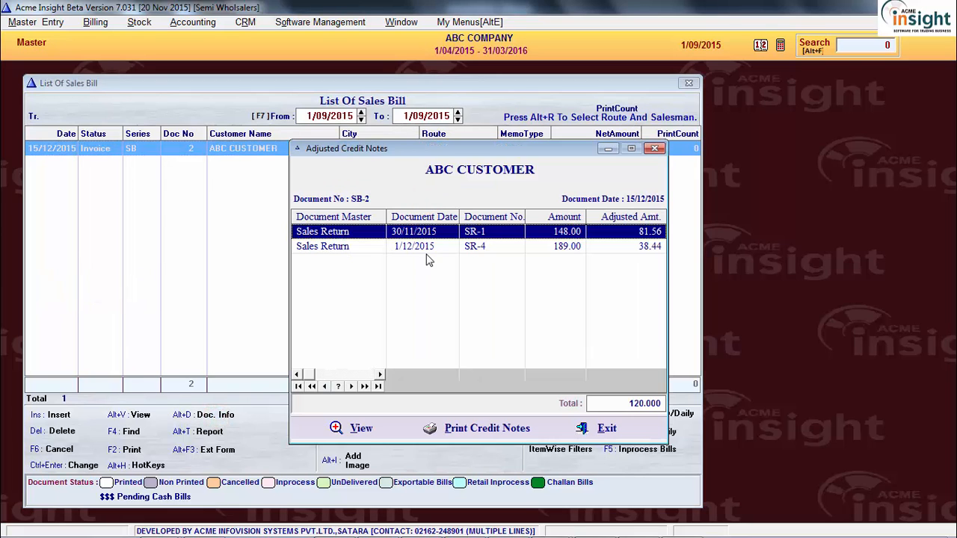
left_click(424, 247)
left_click(421, 232)
key("Escape")
key("Escape")
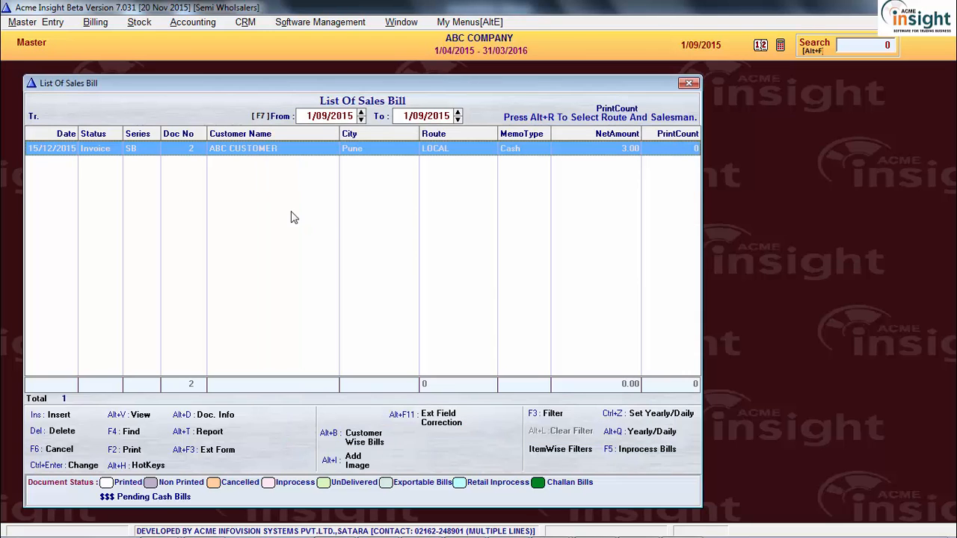
- Switch back to the sales return list and examine the completion status marks of the returns
right_click(278, 207)
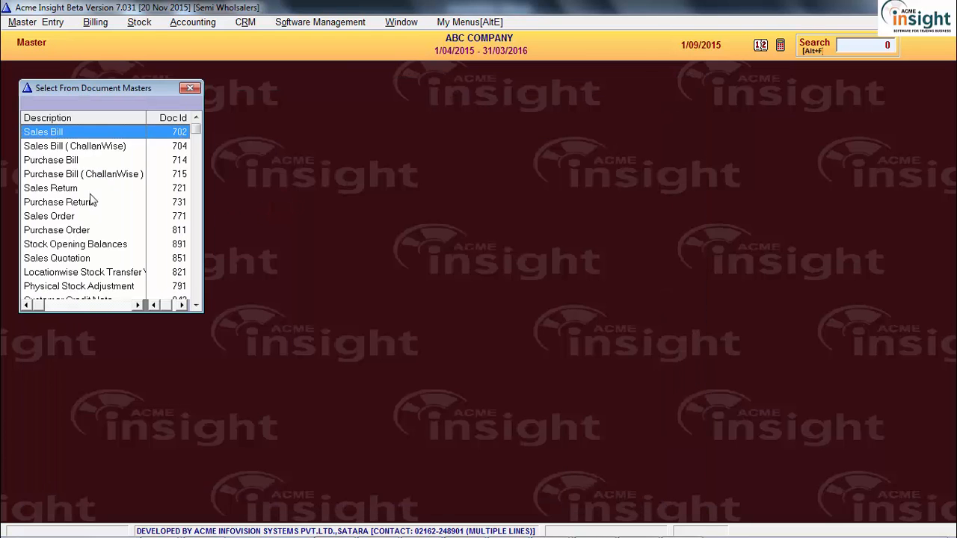
double_click(90, 190)
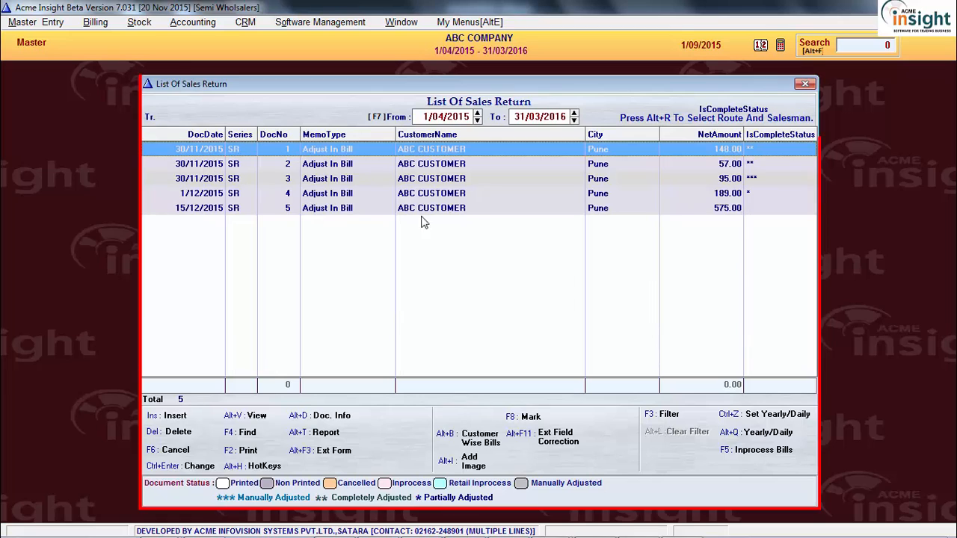
left_click(478, 208)
left_click(485, 193)
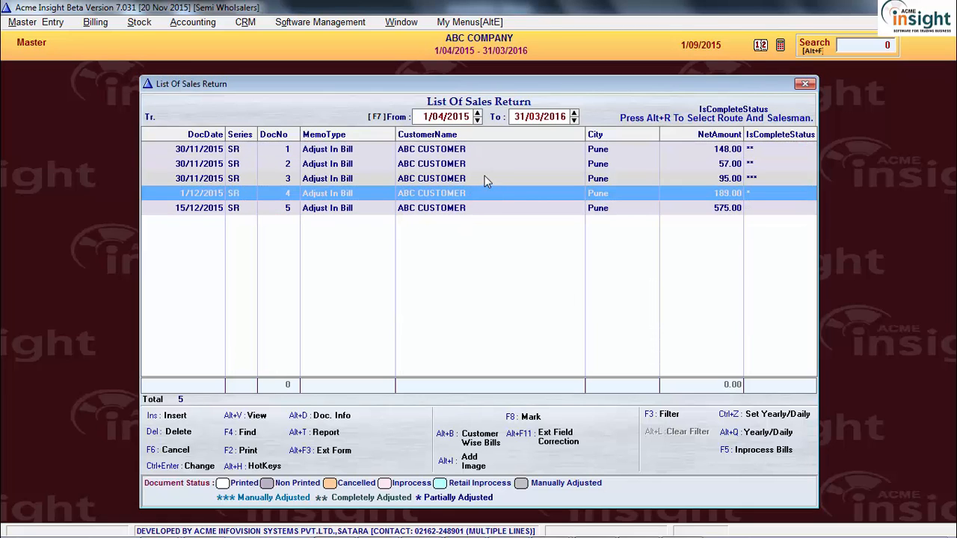
left_click(493, 163)
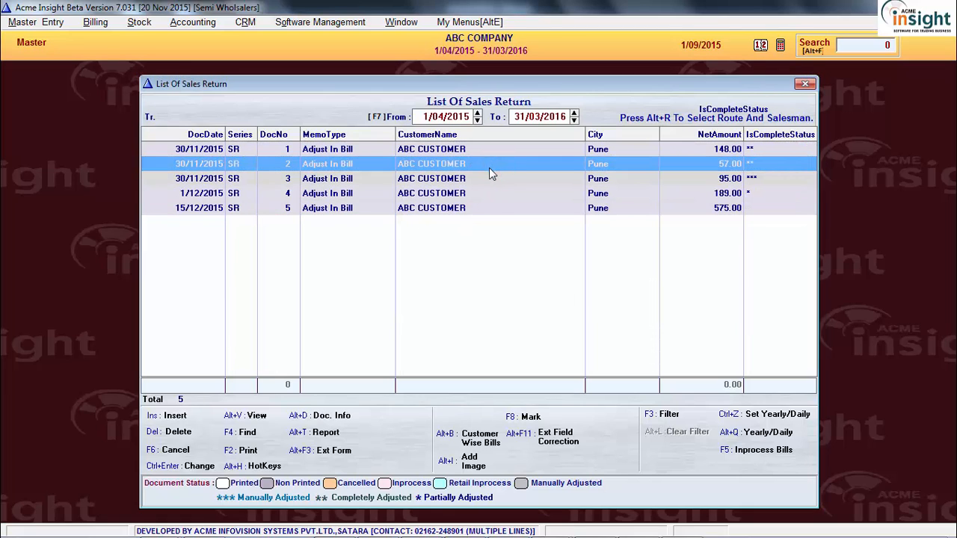
- Show the bills in which sales return 4 is adjusted through its document information
left_click(484, 191)
key("alt+d")
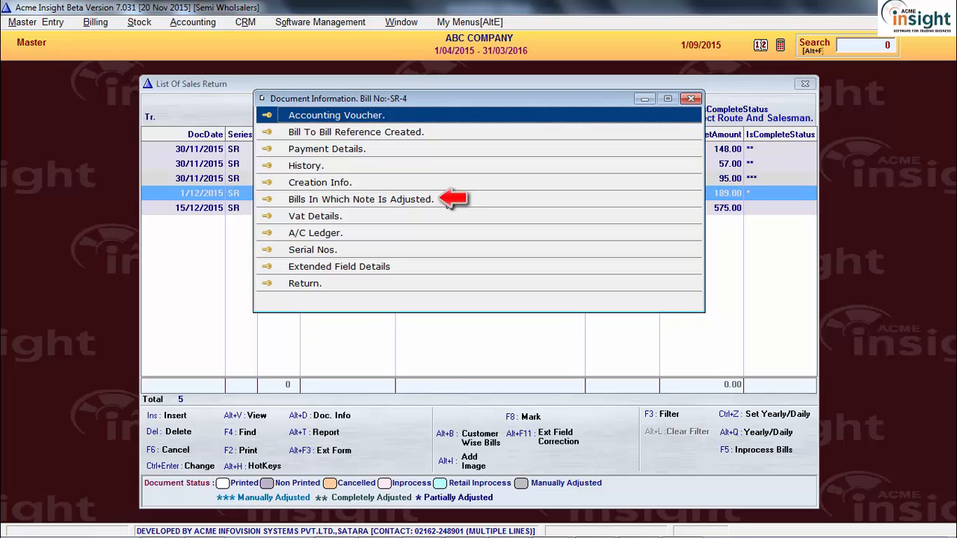
left_click(447, 200)
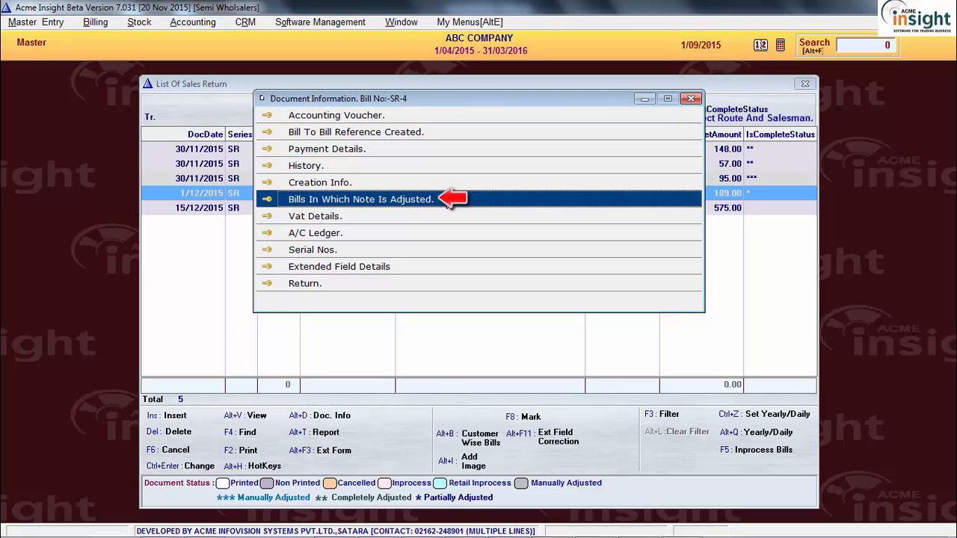
left_click(447, 201)
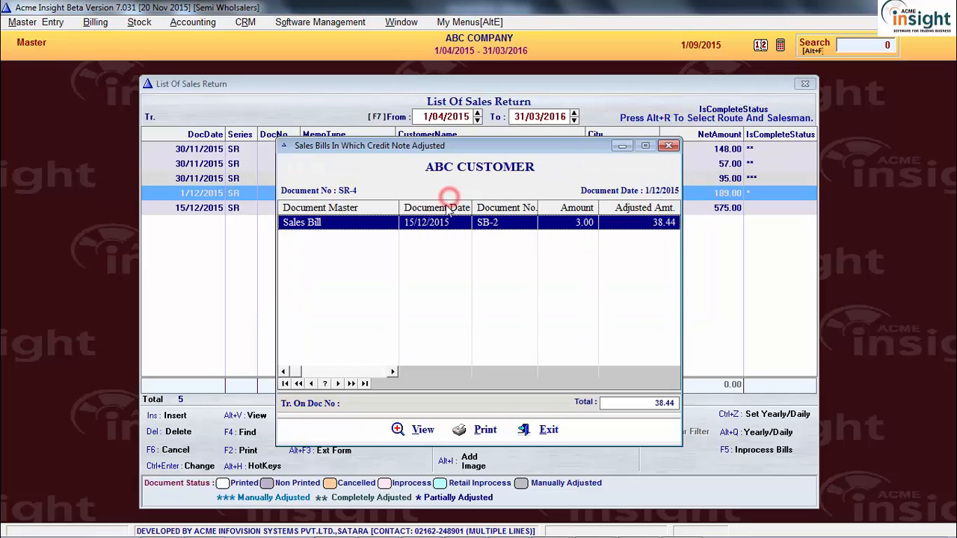